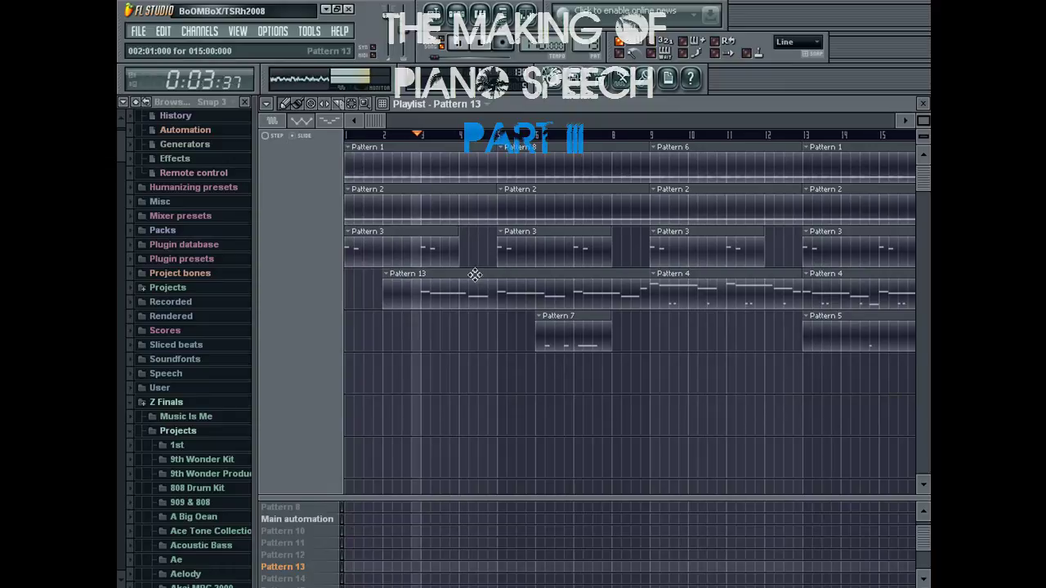
Move the Pattern 13 clip down to the empty sixth playlist track and open its notes in the piano roll.
{"action": "left_click_drag", "start_coordinate": [474, 279], "coordinate": [467, 368]}
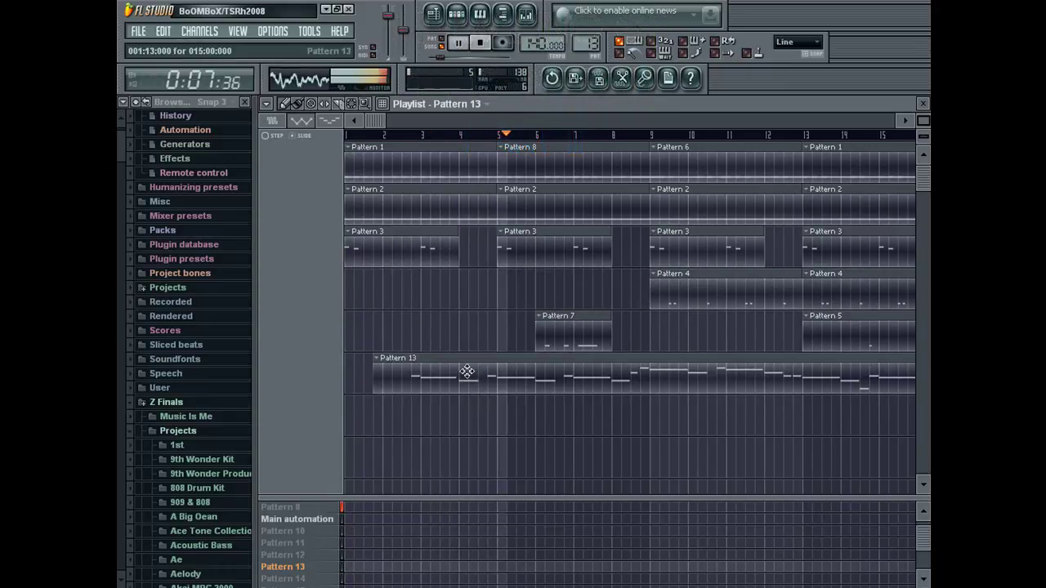
{"action": "double_click", "coordinate": [469, 368]}
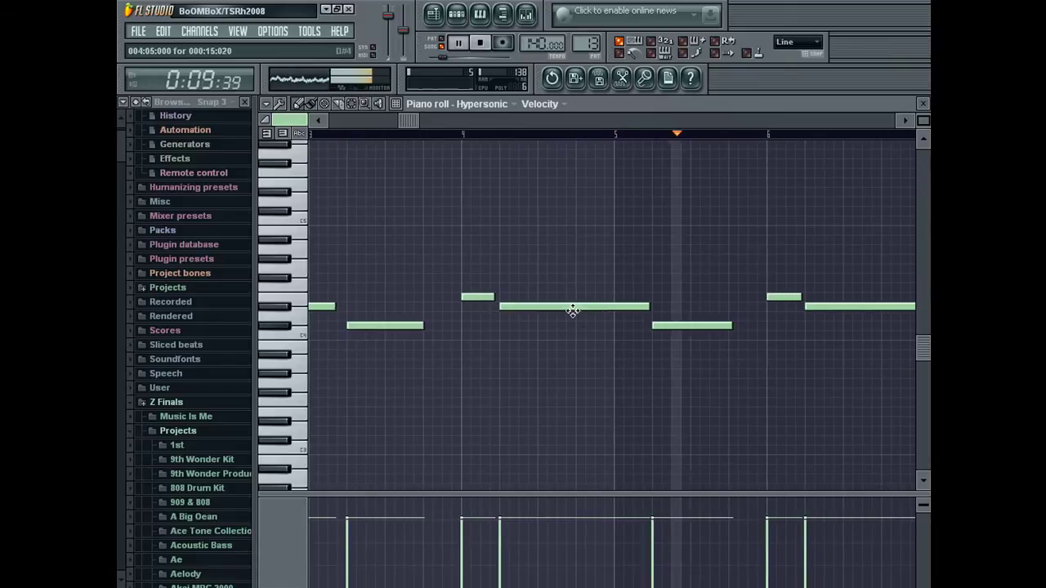
Delete the short F#4 note just before bar 8 and the short E4 note just before bar 12.
{"action": "left_click_drag", "start_coordinate": [410, 126], "coordinate": [312, 129]}
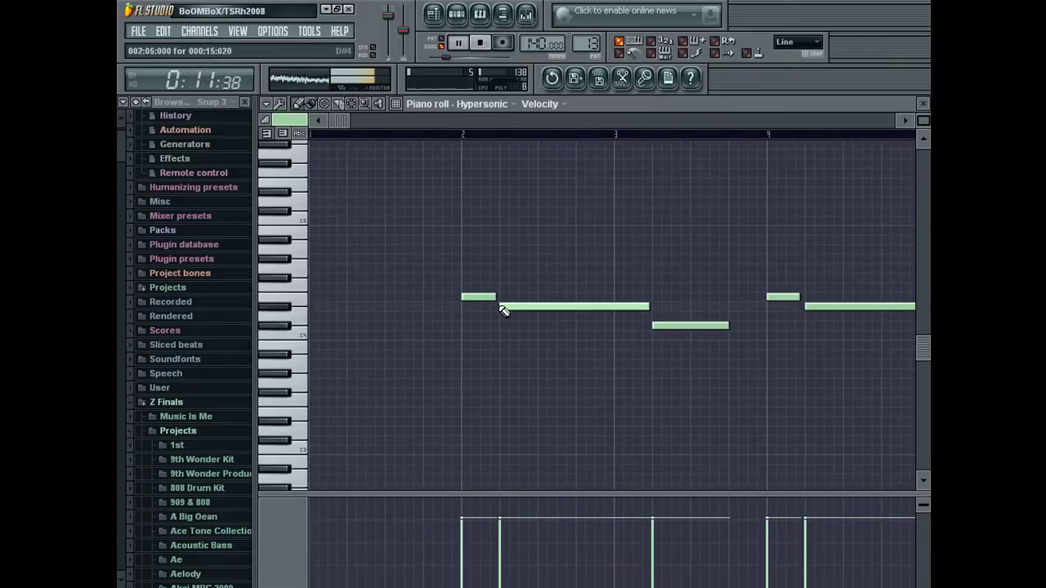
{"action": "left_click_drag", "start_coordinate": [400, 124], "coordinate": [481, 143]}
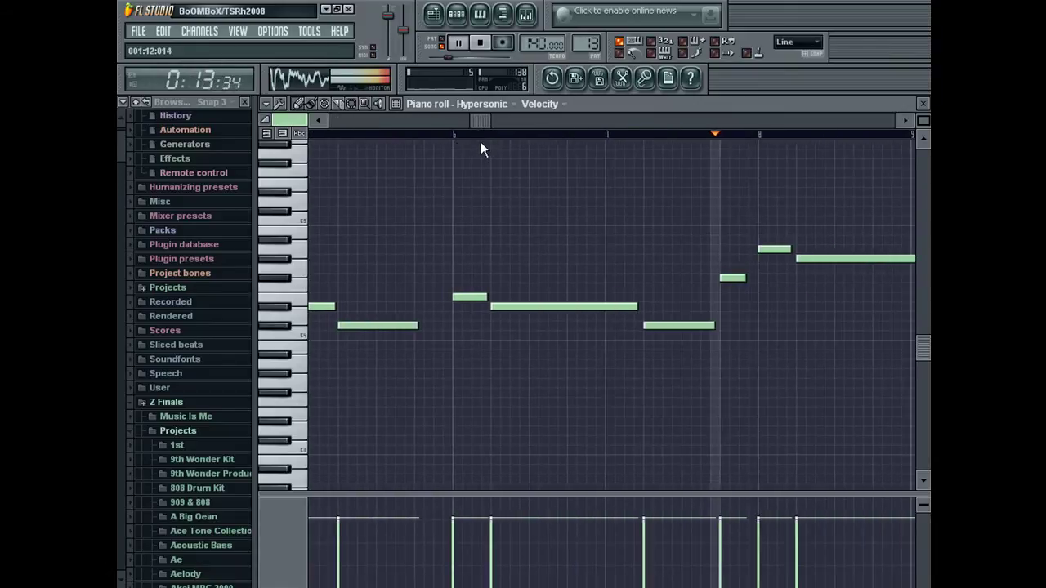
{"action": "right_click", "coordinate": [486, 307]}
{"action": "left_click", "coordinate": [486, 307]}
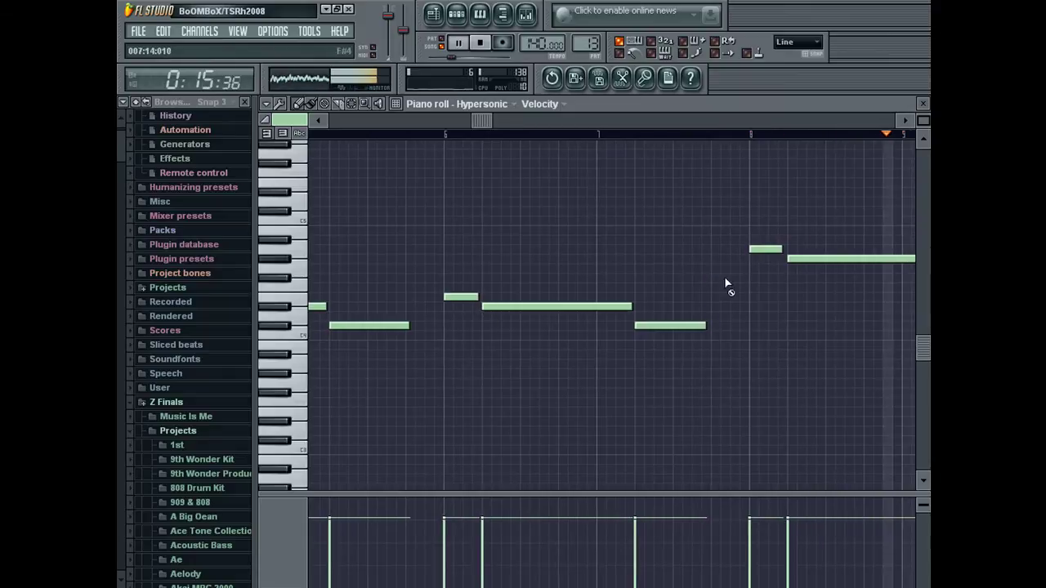
{"action": "left_click_drag", "start_coordinate": [486, 126], "coordinate": [631, 145]}
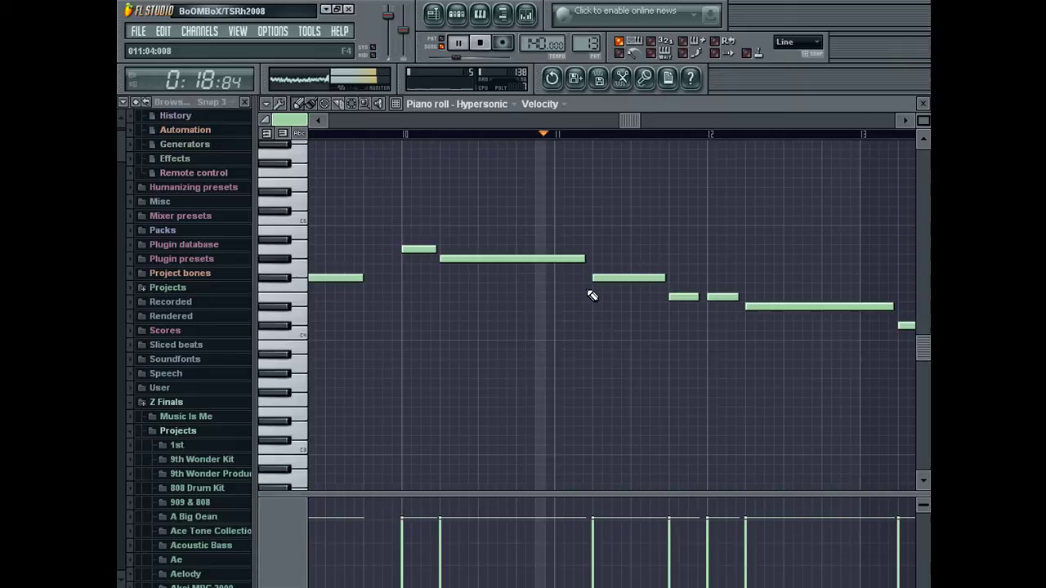
{"action": "right_click", "coordinate": [677, 298]}
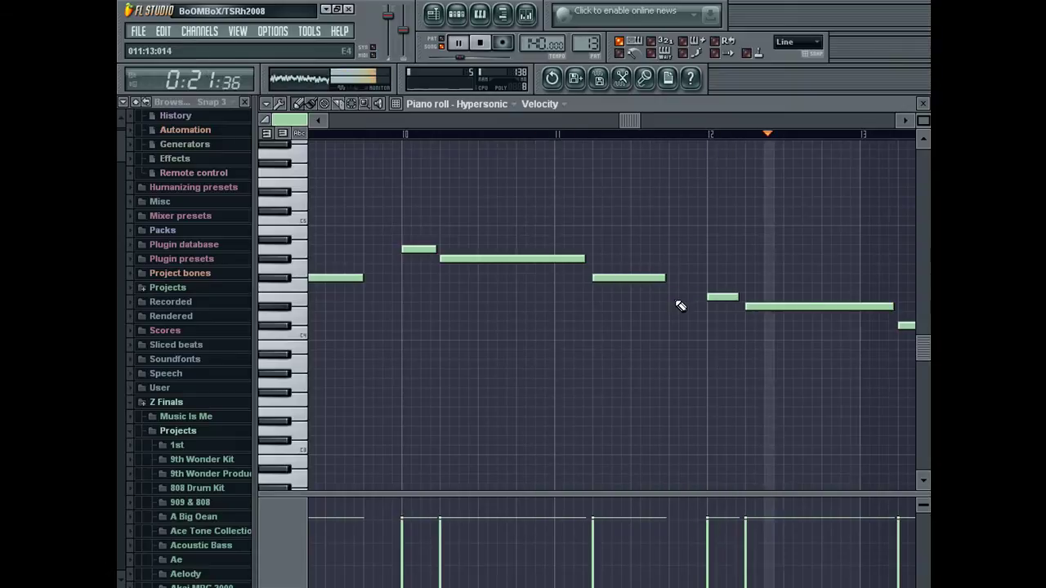
Add a short A#3 note at the end of bar 15 and delete the short low note just before bar 14.
{"action": "left_click_drag", "start_coordinate": [624, 123], "coordinate": [766, 131]}
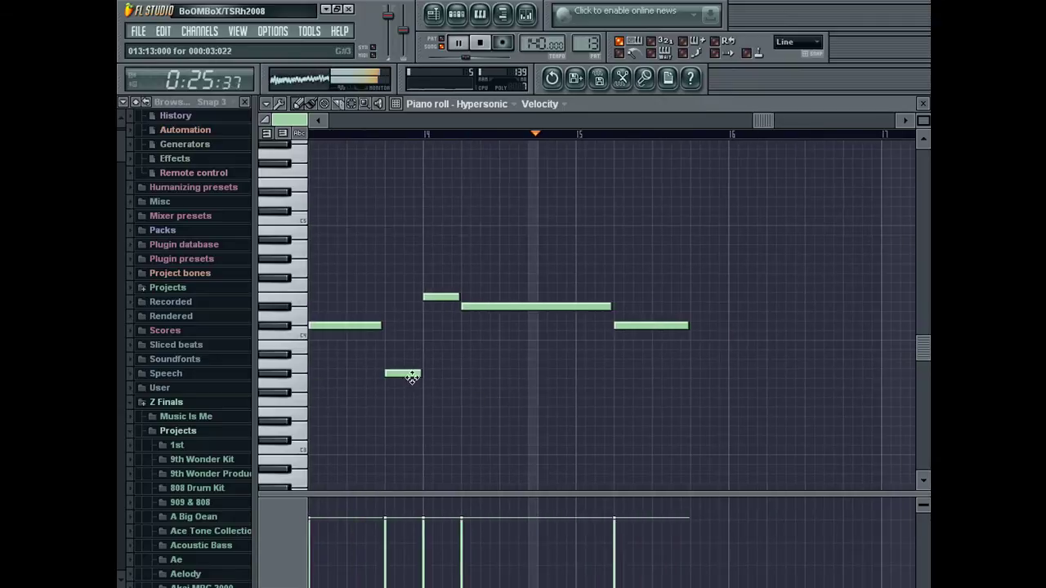
{"action": "left_click", "coordinate": [696, 347]}
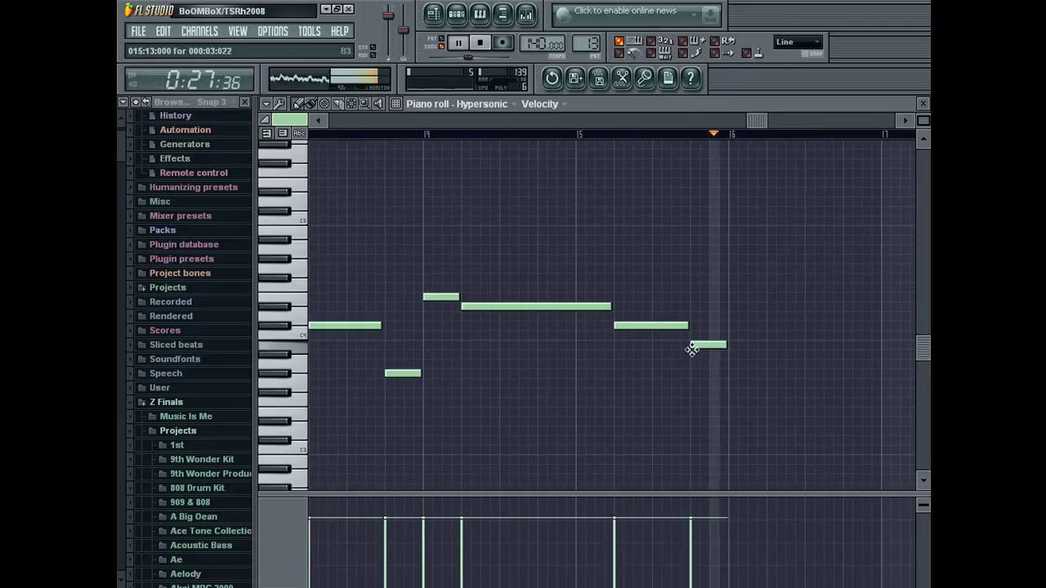
{"action": "left_click_drag", "start_coordinate": [699, 346], "coordinate": [693, 367]}
{"action": "right_click", "coordinate": [416, 374]}
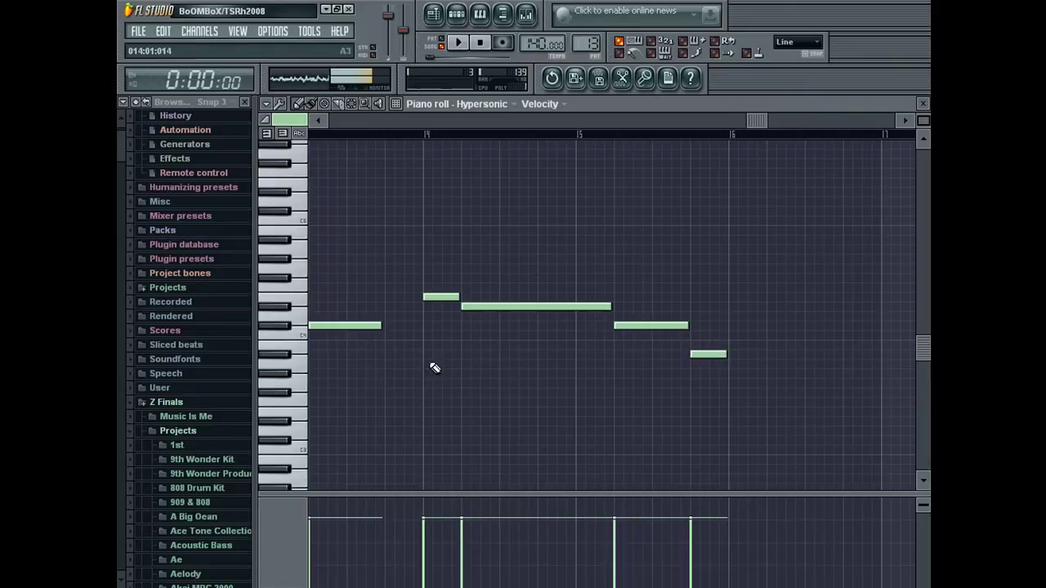
Try a short C#4 note before bar 2 and a short B3 note at the end of bar 3 during playback.
{"action": "key", "text": "space"}
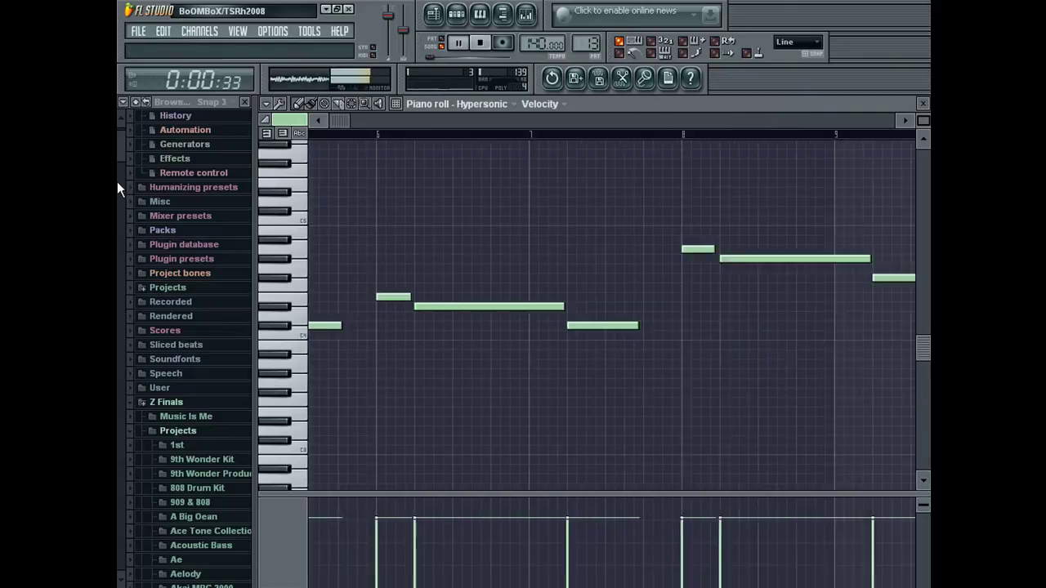
{"action": "left_click", "coordinate": [422, 325]}
{"action": "right_click", "coordinate": [433, 326]}
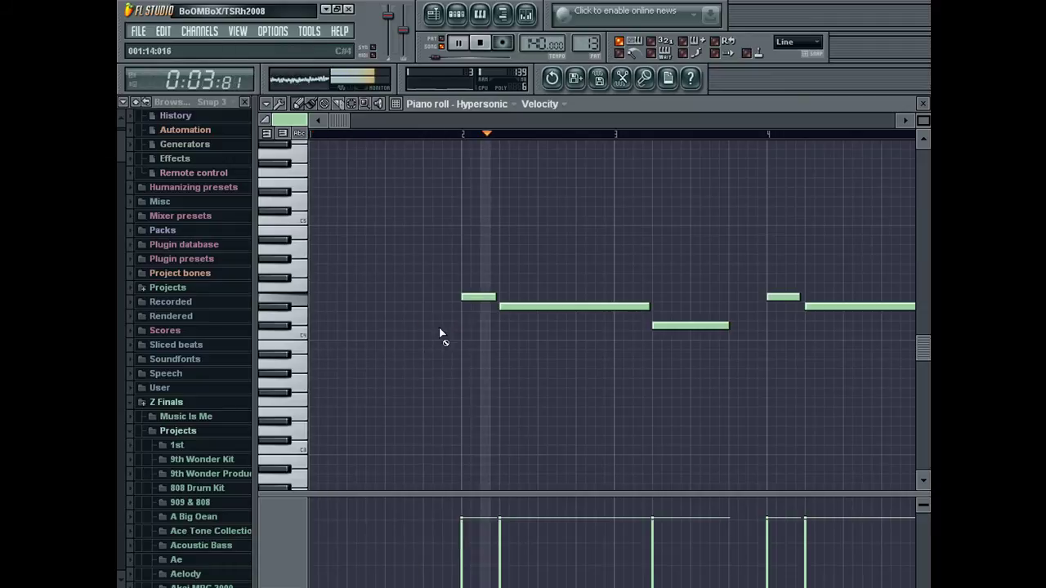
{"action": "left_click", "coordinate": [733, 345]}
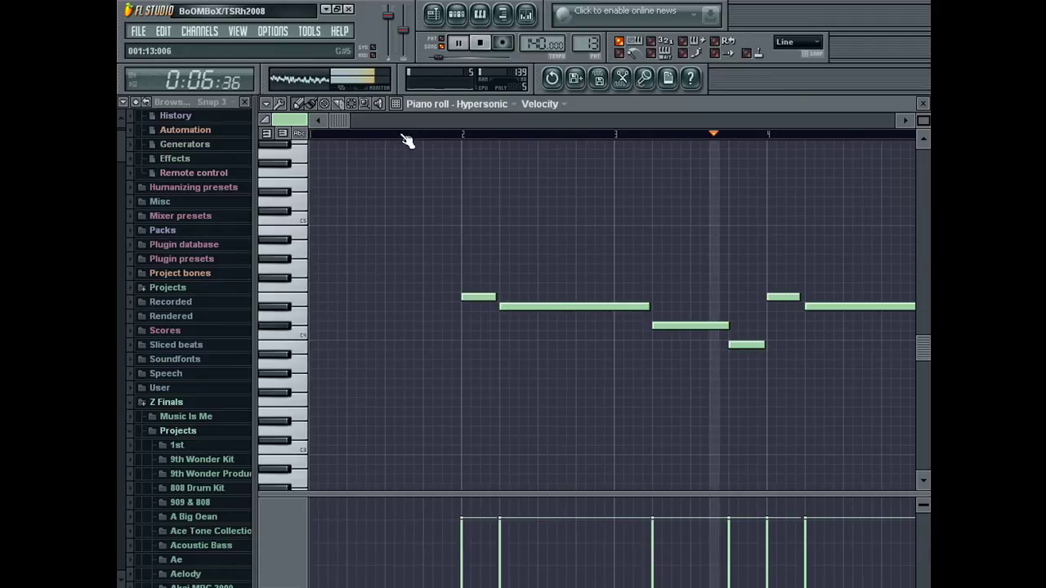
{"action": "right_click", "coordinate": [455, 344]}
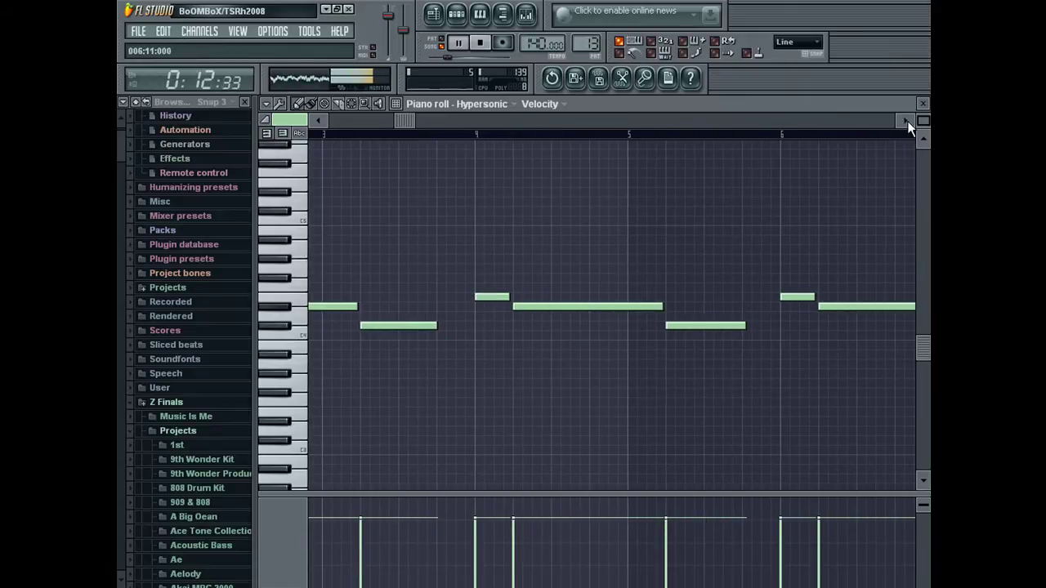
Close the piano roll and set the Hypersonic channel's volume to about 95%.
{"action": "scroll", "coordinate": [892, 121], "scroll_direction": "down", "scroll_amount": 2}
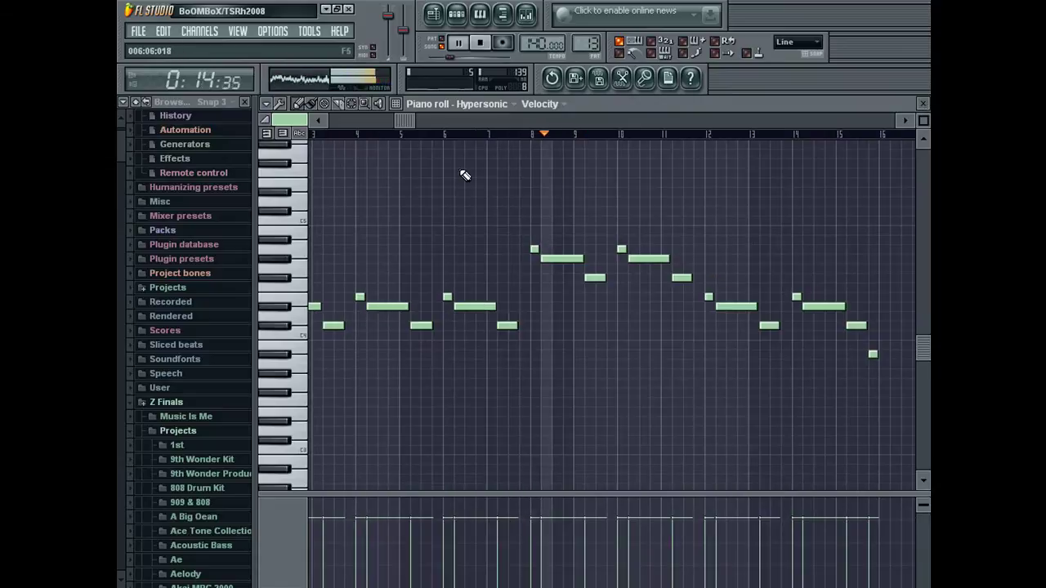
{"action": "key", "text": "Escape"}
{"action": "left_click_drag", "start_coordinate": [295, 281], "coordinate": [295, 276]}
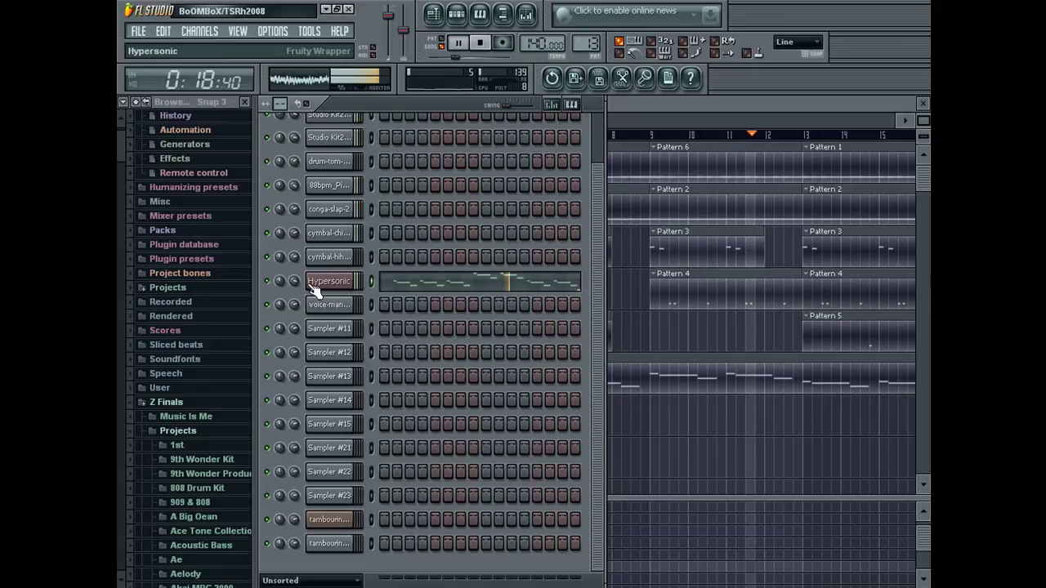
{"action": "left_click_drag", "start_coordinate": [295, 281], "coordinate": [295, 278]}
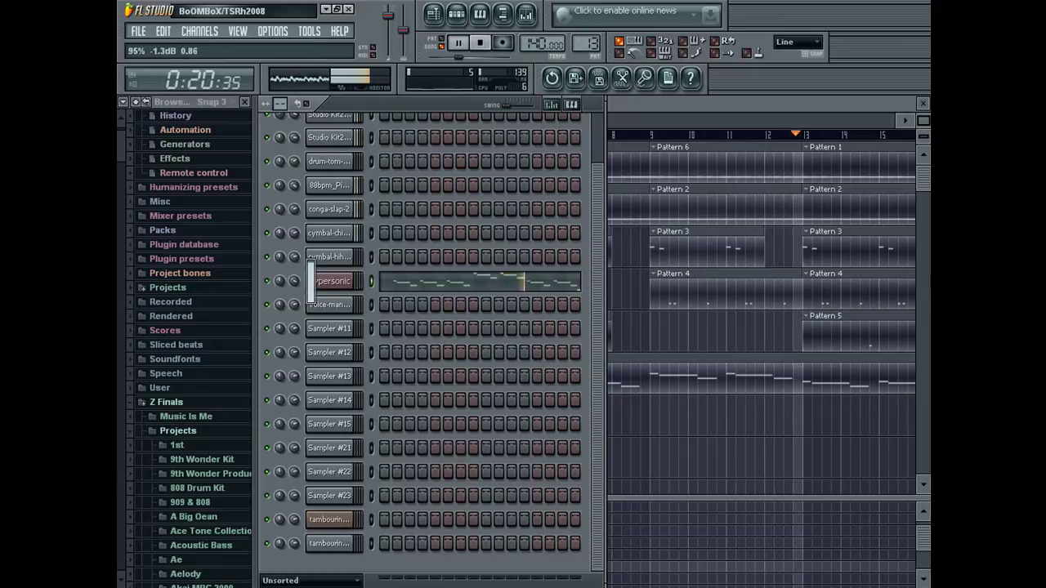
Move the Pattern 13 clip down to the seventh playlist track and place a second copy at bar 18.
{"action": "left_click_drag", "start_coordinate": [923, 120], "coordinate": [923, 135]}
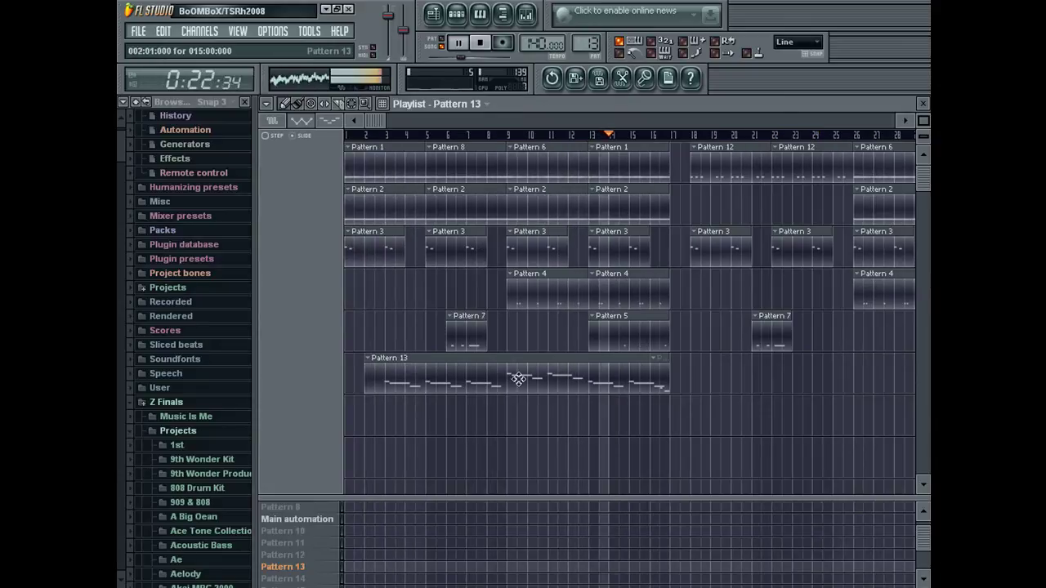
{"action": "left_click_drag", "start_coordinate": [502, 388], "coordinate": [502, 429]}
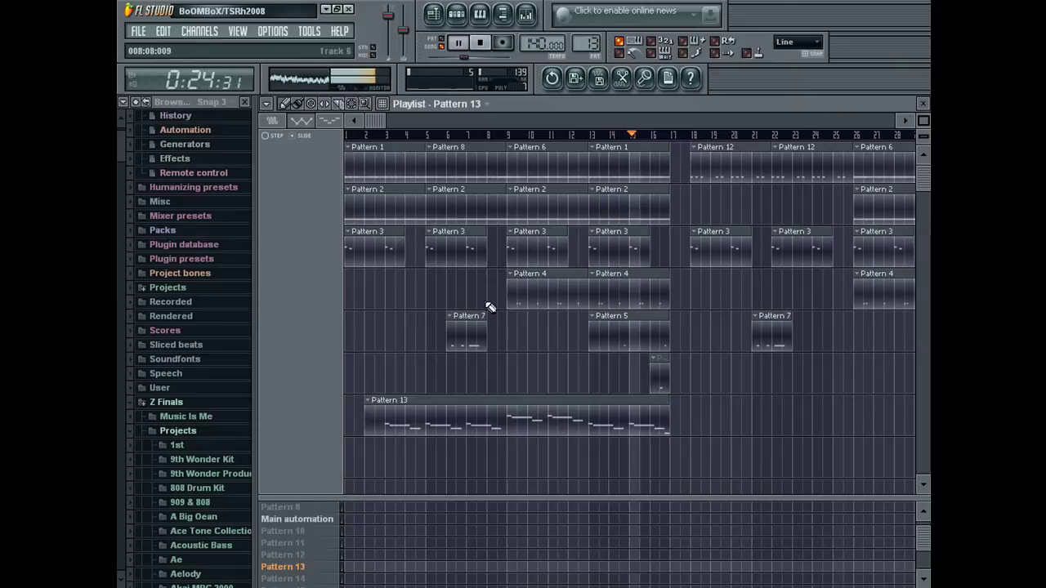
{"action": "left_click", "coordinate": [694, 423]}
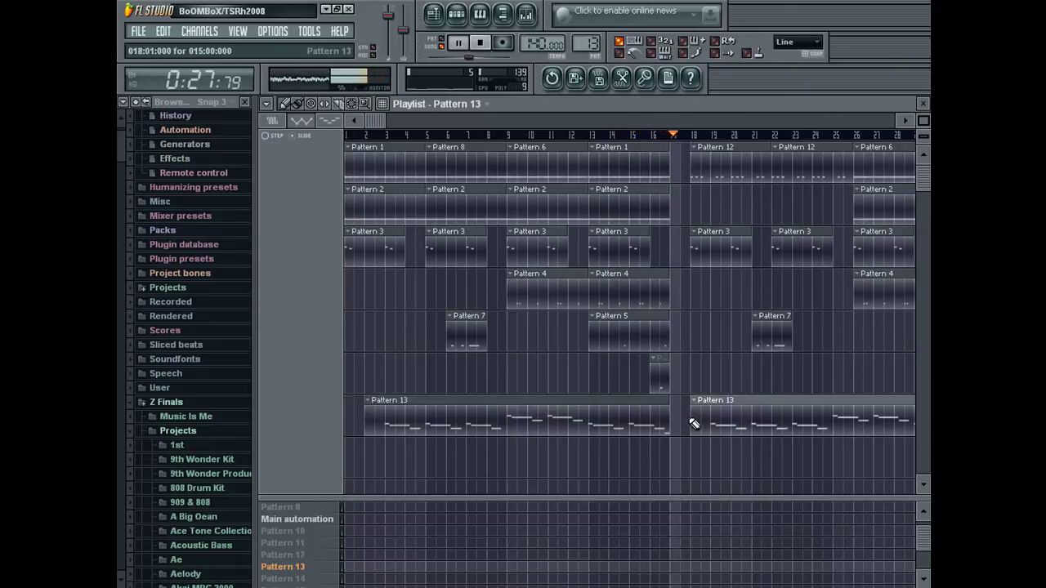
Delete the last short low note of Pattern 13 at the end of bar 15 and return to the playlist.
{"action": "double_click", "coordinate": [639, 418]}
{"action": "right_click", "coordinate": [389, 344]}
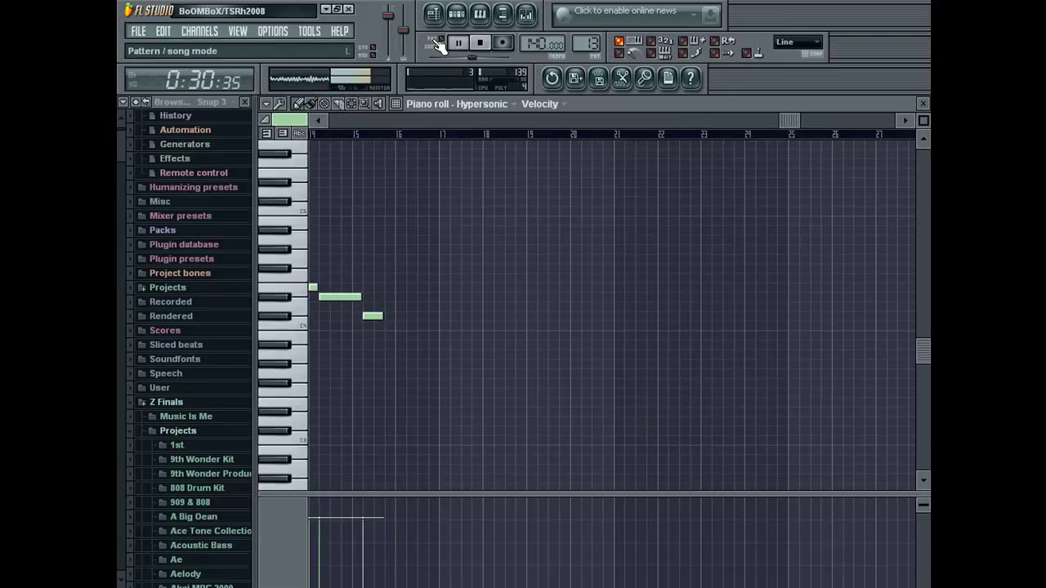
{"action": "key", "text": "F5"}
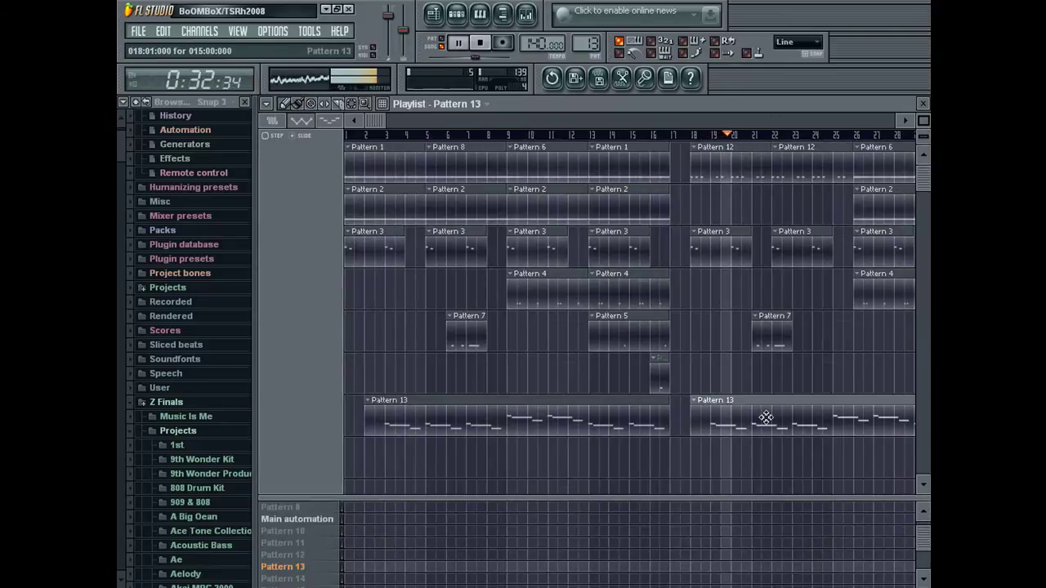
Shift the second Pattern 13 clip to bar 19, and delete it from the playlist.
{"action": "left_click_drag", "start_coordinate": [766, 417], "coordinate": [785, 418]}
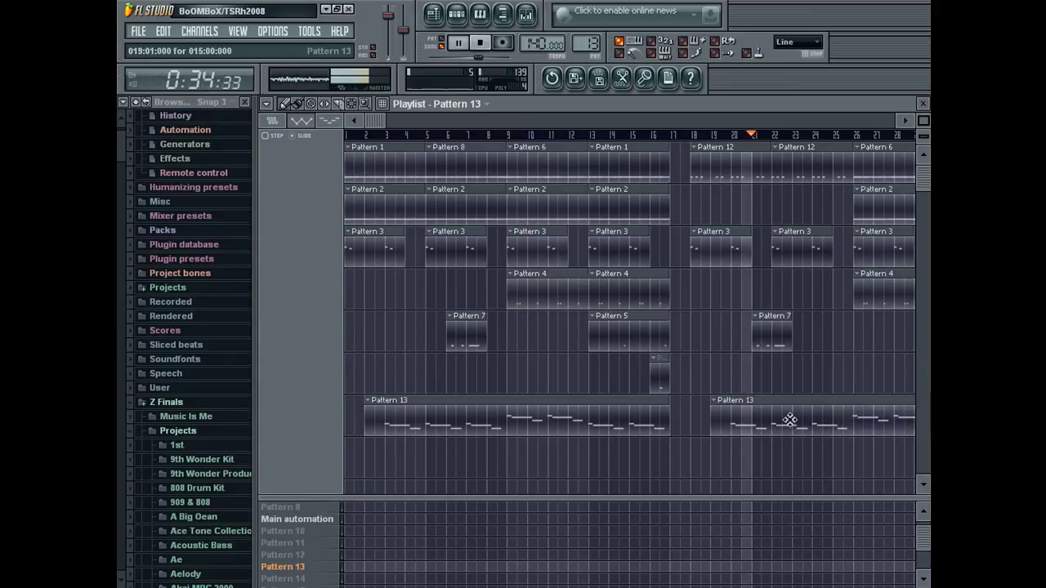
{"action": "left_click_drag", "start_coordinate": [373, 122], "coordinate": [412, 123]}
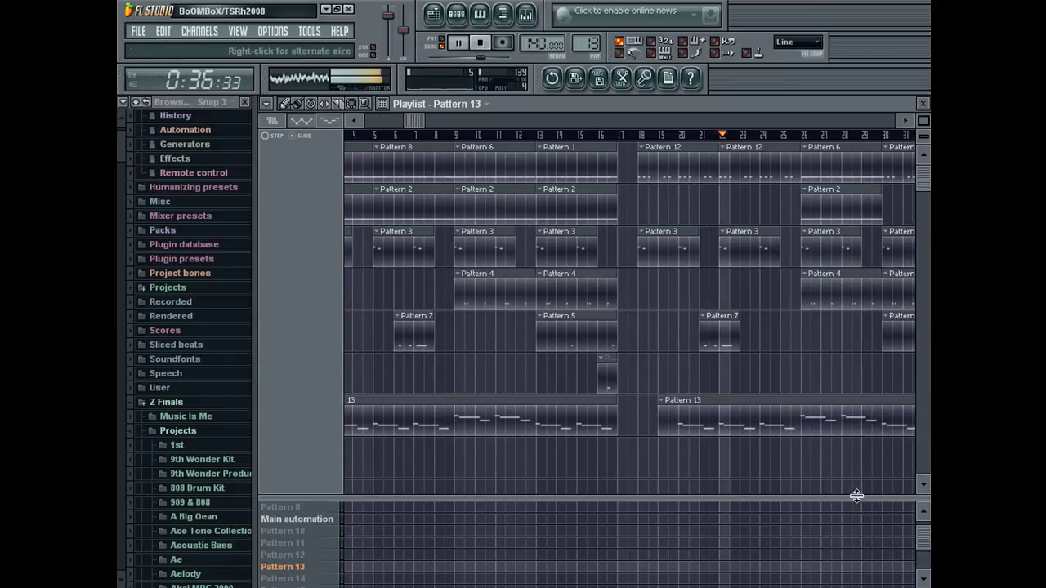
{"action": "right_click", "coordinate": [787, 420]}
Add a short C#4 note at the start of bar 18 in Pattern 13 and close the piano roll.
{"action": "double_click", "coordinate": [575, 417]}
{"action": "left_click", "coordinate": [531, 325]}
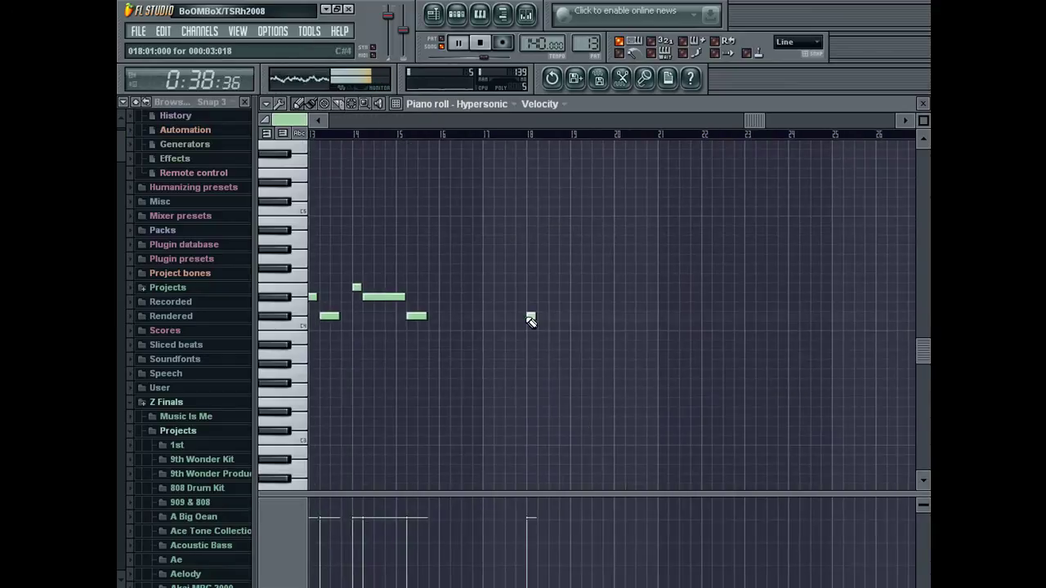
{"action": "key", "text": "Escape"}
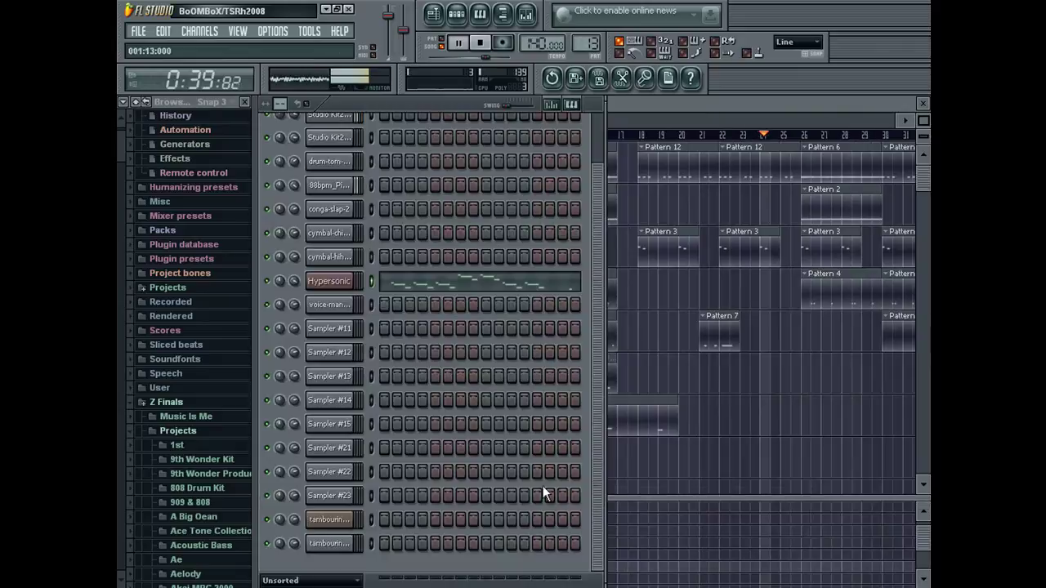
Check the patch loaded in the Hypersonic synth and rename the Sampler #11 channel "Trance Lead".
{"action": "left_click", "coordinate": [331, 284]}
{"action": "left_click_drag", "start_coordinate": [427, 330], "coordinate": [542, 172]}
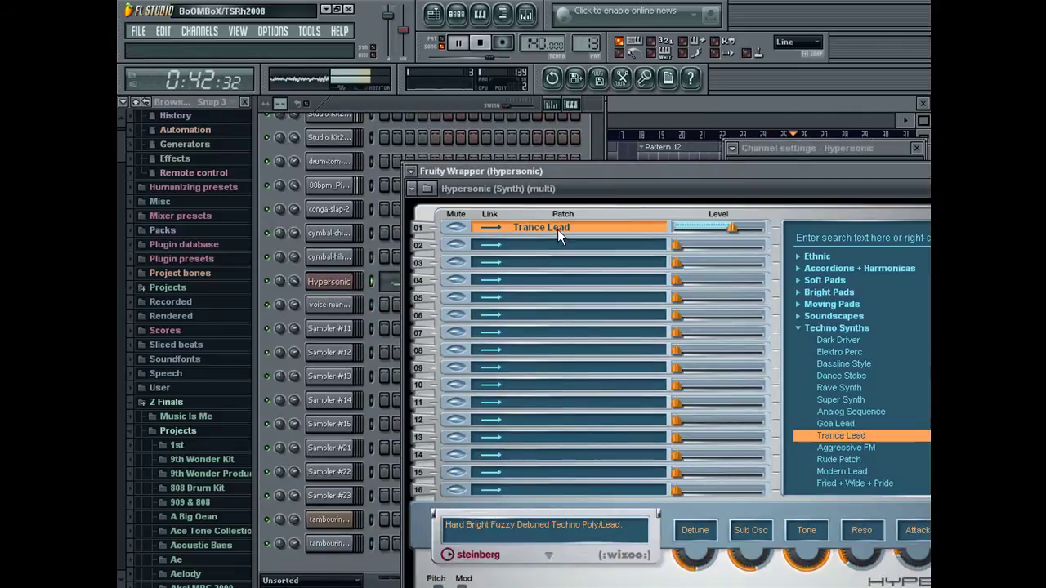
{"action": "right_click", "coordinate": [338, 329]}
{"action": "left_click", "coordinate": [382, 344]}
{"action": "type", "text": "Trance Lead"}
{"action": "key", "text": "Return"}
Paste the Hypersonic melody into the Trance Lead channel.
{"action": "key", "text": "ctrl+v"}
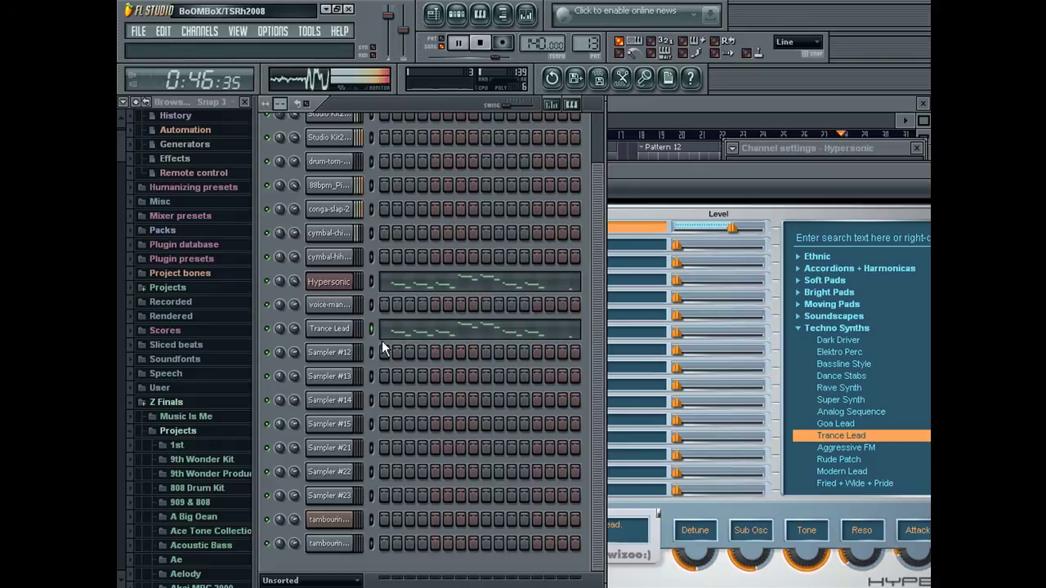
{"action": "left_click", "coordinate": [267, 275]}
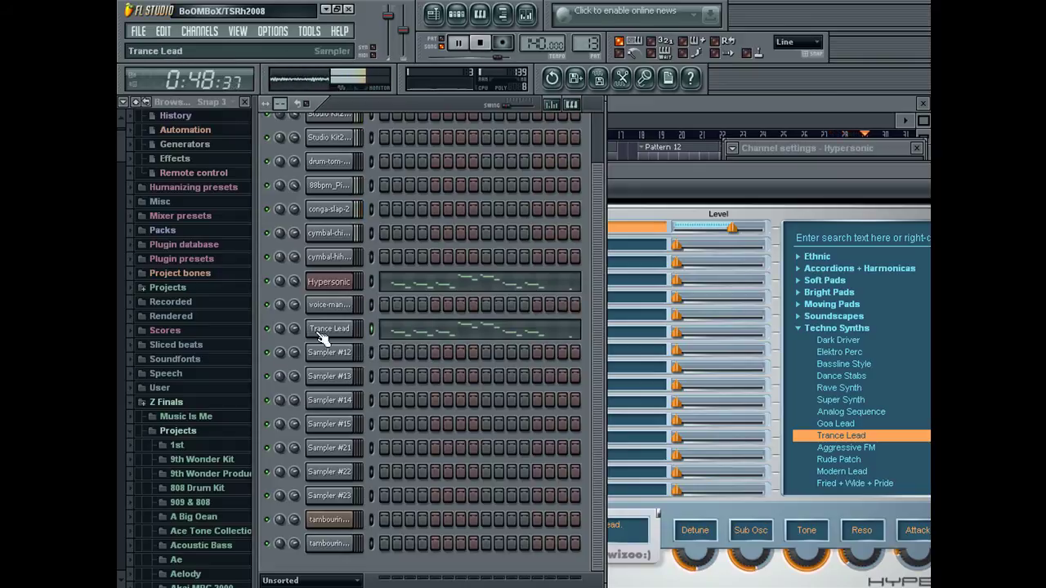
Route the 88bpm_PianoMath channel to mixer insert 4 and boost that insert's low and mid EQ bands.
{"action": "scroll", "coordinate": [355, 212], "scroll_direction": "up", "scroll_amount": 2}
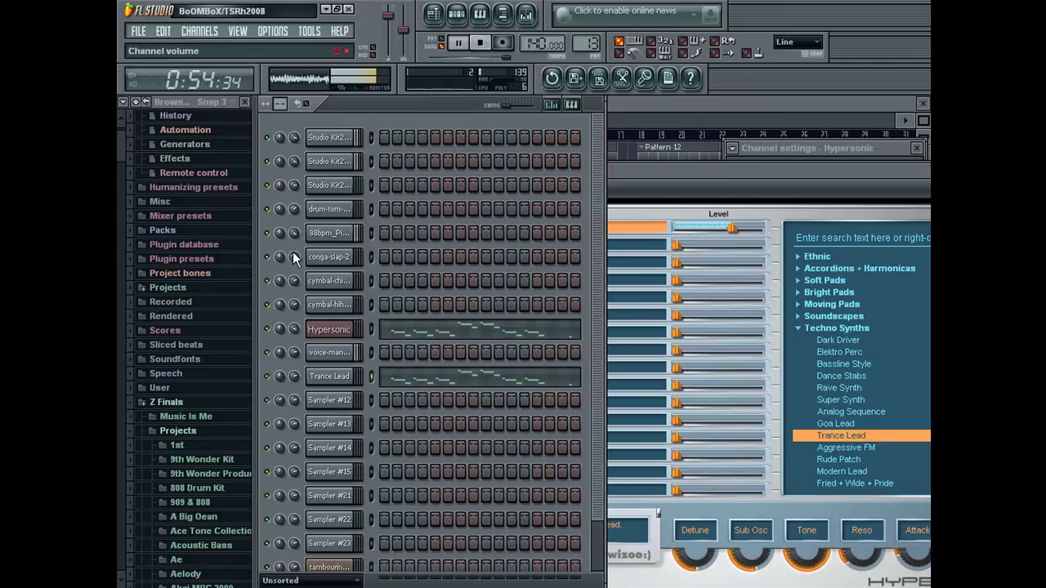
{"action": "left_click", "coordinate": [329, 234]}
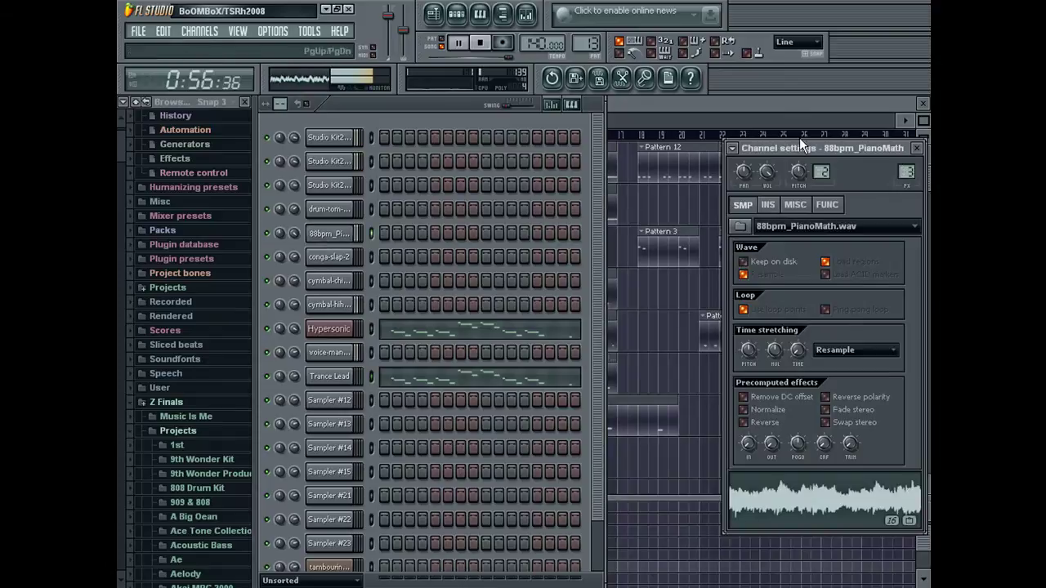
{"action": "left_click", "coordinate": [525, 14]}
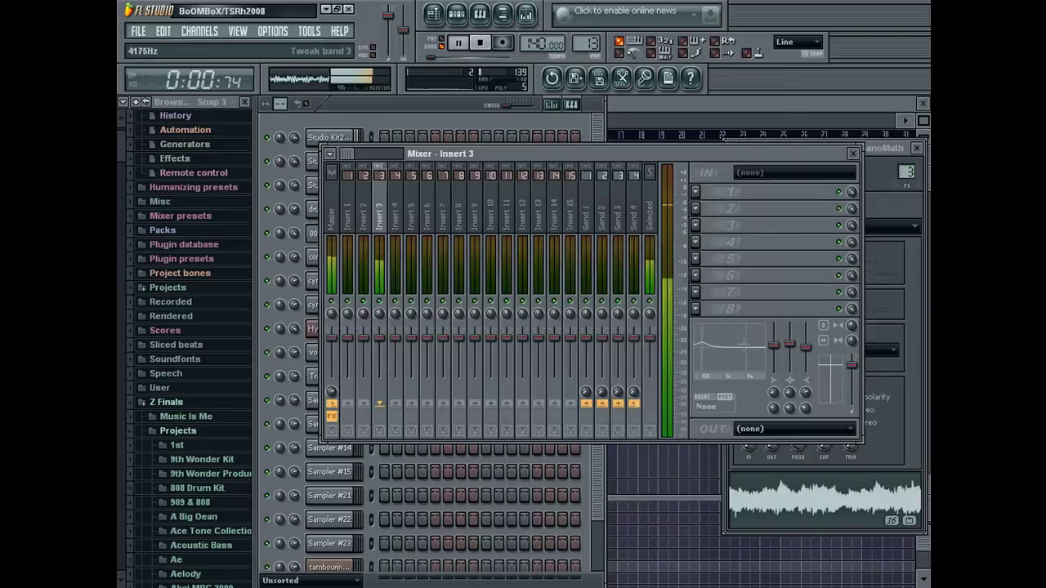
{"action": "left_click", "coordinate": [892, 196]}
{"action": "left_click", "coordinate": [695, 157]}
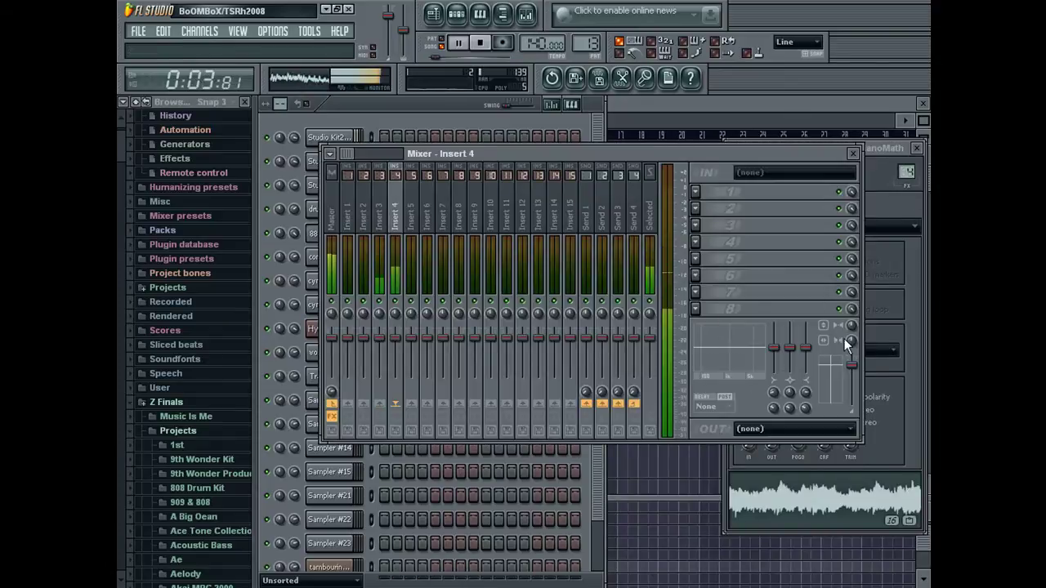
{"action": "mouse_move", "coordinate": [789, 348]}
{"action": "left_mouse_down"}
{"action": "mouse_move", "coordinate": [774, 344]}
{"action": "mouse_move", "coordinate": [806, 348]}
{"action": "left_mouse_up"}
Bring the channel list back to the front and slightly lower the first Studio Kit channel's volume.
{"action": "left_click", "coordinate": [504, 139]}
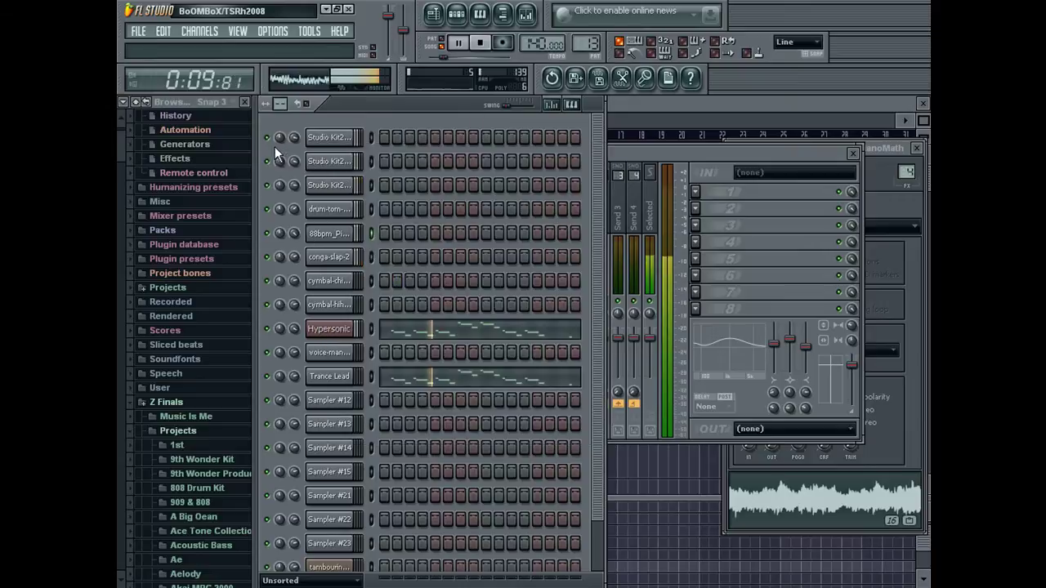
{"action": "mouse_move", "coordinate": [298, 134]}
{"action": "left_mouse_down"}
{"action": "mouse_move", "coordinate": [292, 160]}
{"action": "mouse_move", "coordinate": [293, 145]}
{"action": "left_mouse_up"}
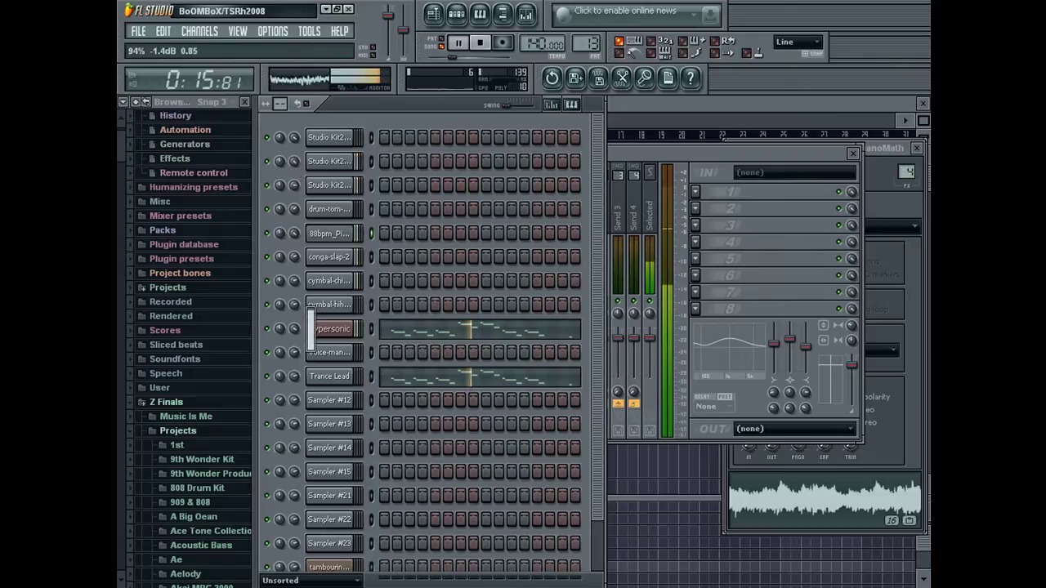
Close the playlist, mixer and channel settings windows, leaving just the channel list open.
{"action": "left_click_drag", "start_coordinate": [790, 338], "coordinate": [790, 342]}
{"action": "left_click", "coordinate": [435, 106]}
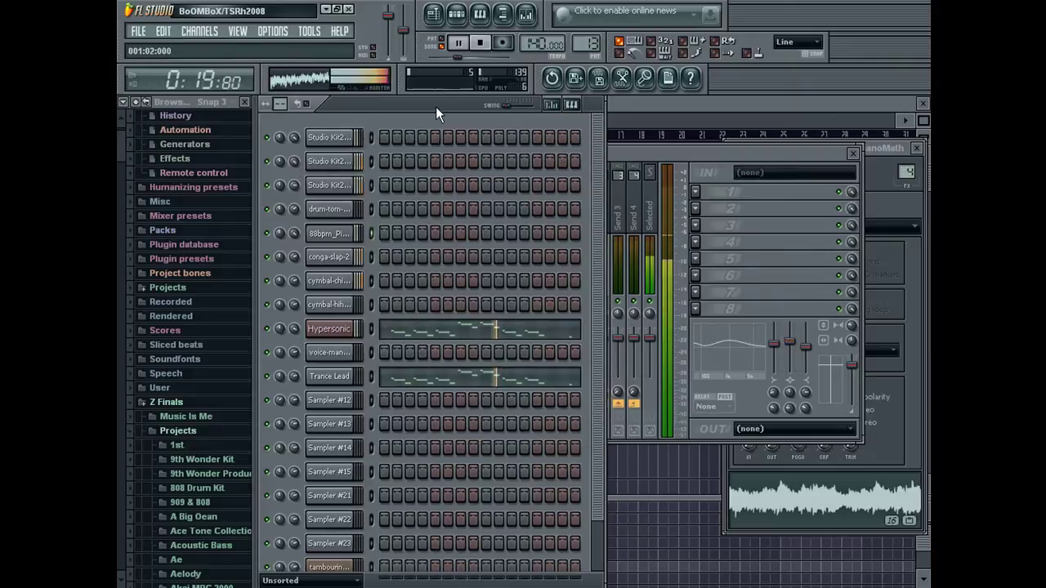
{"action": "left_click", "coordinate": [690, 123]}
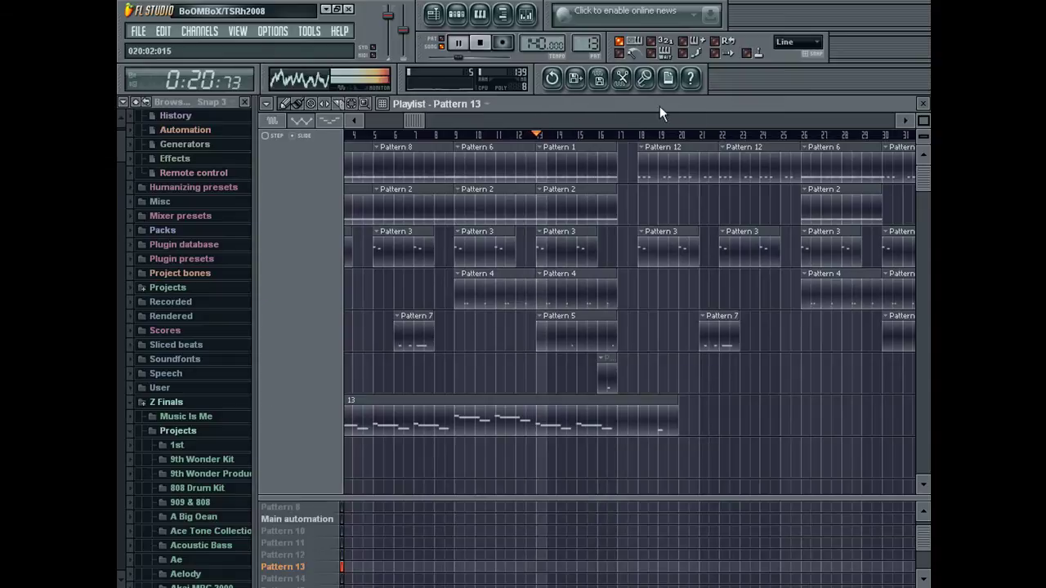
{"action": "left_click", "coordinate": [923, 103]}
{"action": "left_click", "coordinate": [856, 154]}
{"action": "left_click", "coordinate": [917, 148]}
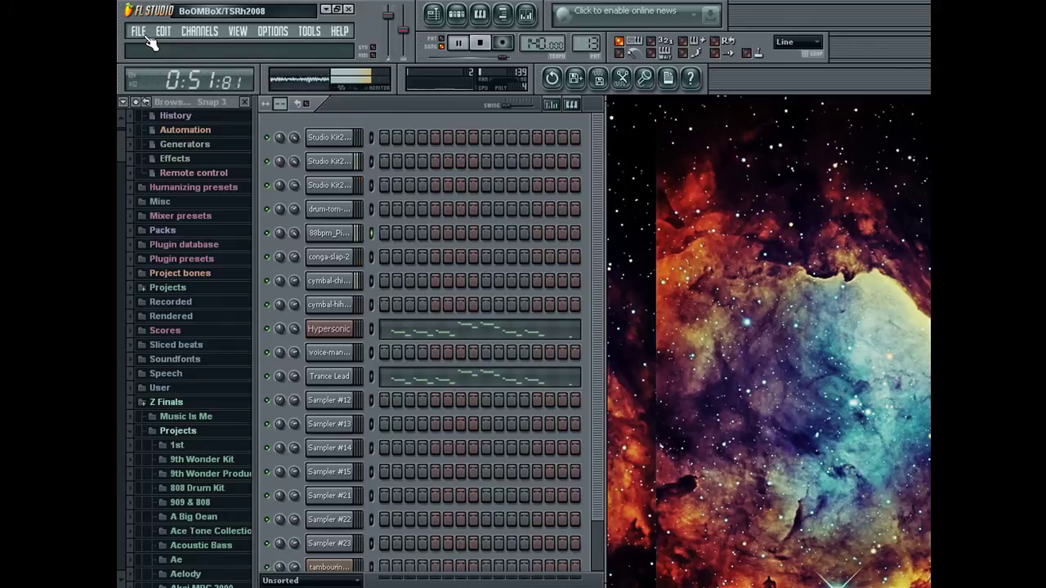
Save the project as Piano Speech in the Film Making folder.
{"action": "left_click", "coordinate": [142, 33]}
{"action": "left_click", "coordinate": [141, 97]}
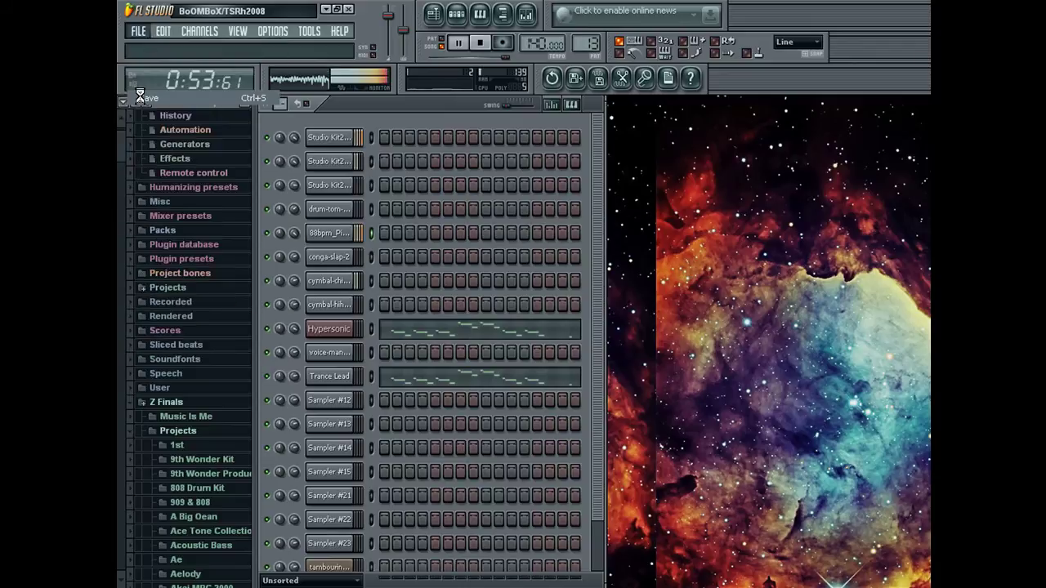
{"action": "left_click", "coordinate": [479, 434]}
{"action": "left_click", "coordinate": [478, 443]}
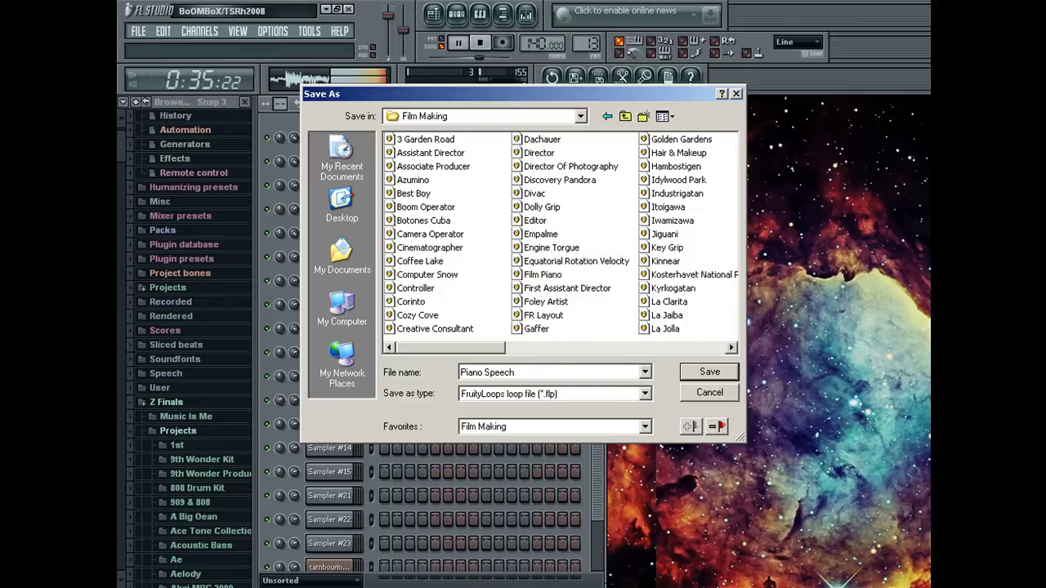
{"action": "left_click", "coordinate": [702, 374]}
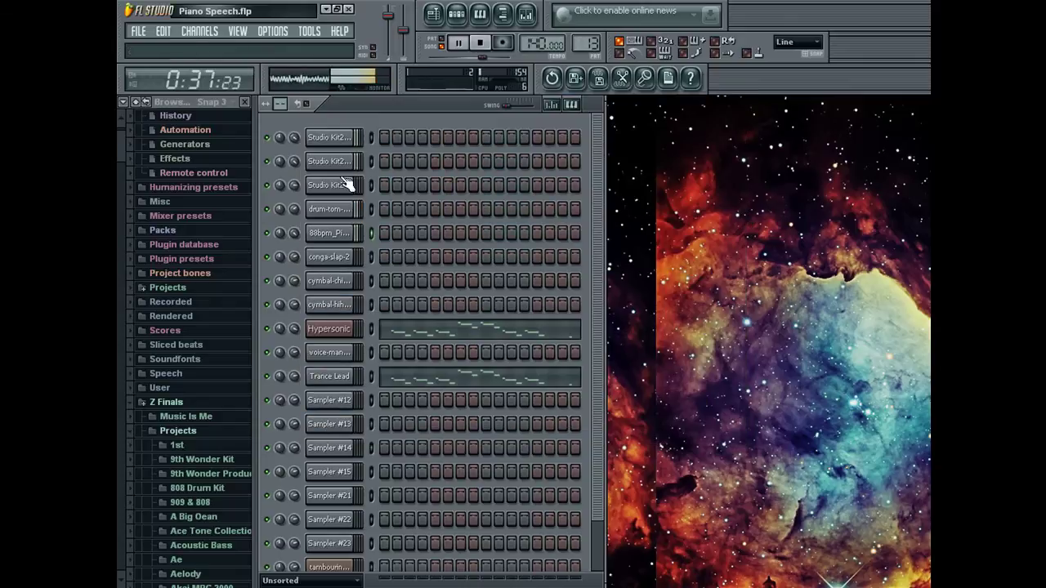
Solo the Hypersonic channel and disable the Fruity Limiter on the mixer's master track.
{"action": "right_click", "coordinate": [277, 329]}
{"action": "left_click", "coordinate": [287, 333]}
{"action": "left_click", "coordinate": [525, 14]}
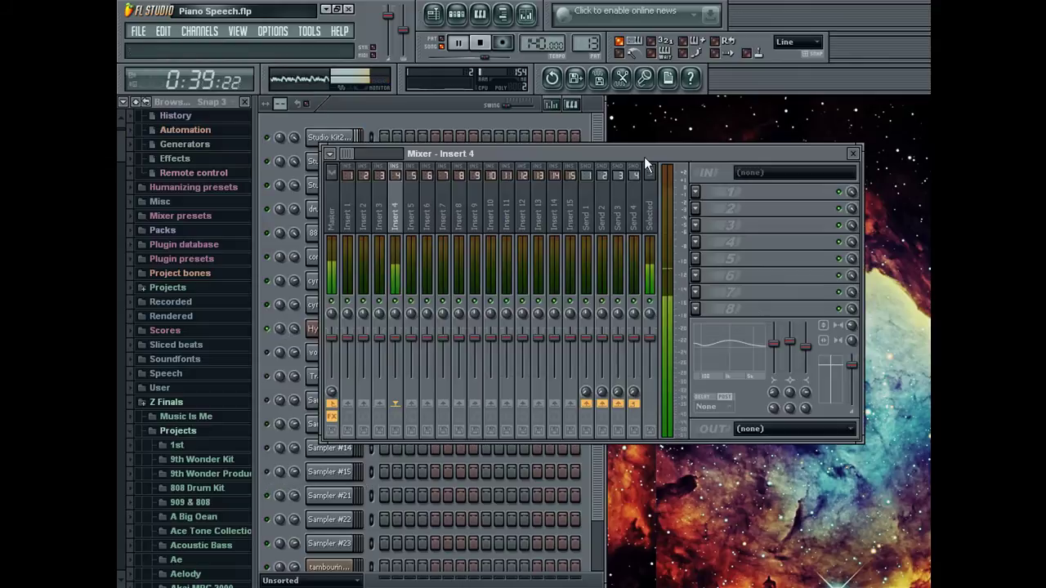
{"action": "left_click", "coordinate": [824, 310]}
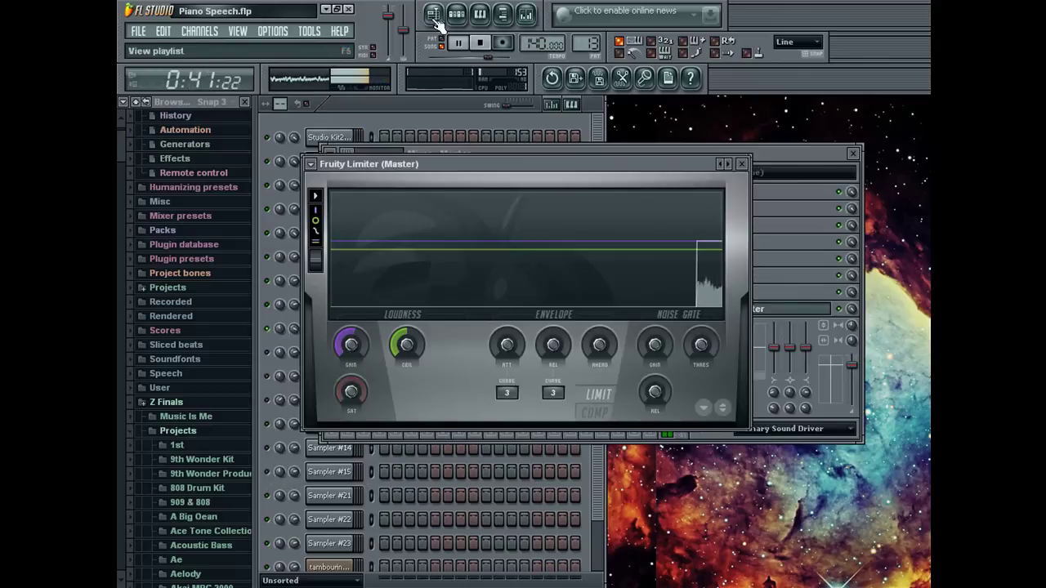
{"action": "left_click", "coordinate": [829, 327]}
Stop playback and render the soloed Hypersonic melody to an audio file named Piano Speech.
{"action": "left_click", "coordinate": [458, 42]}
{"action": "left_click", "coordinate": [385, 115]}
{"action": "key", "text": "ctrl+r"}
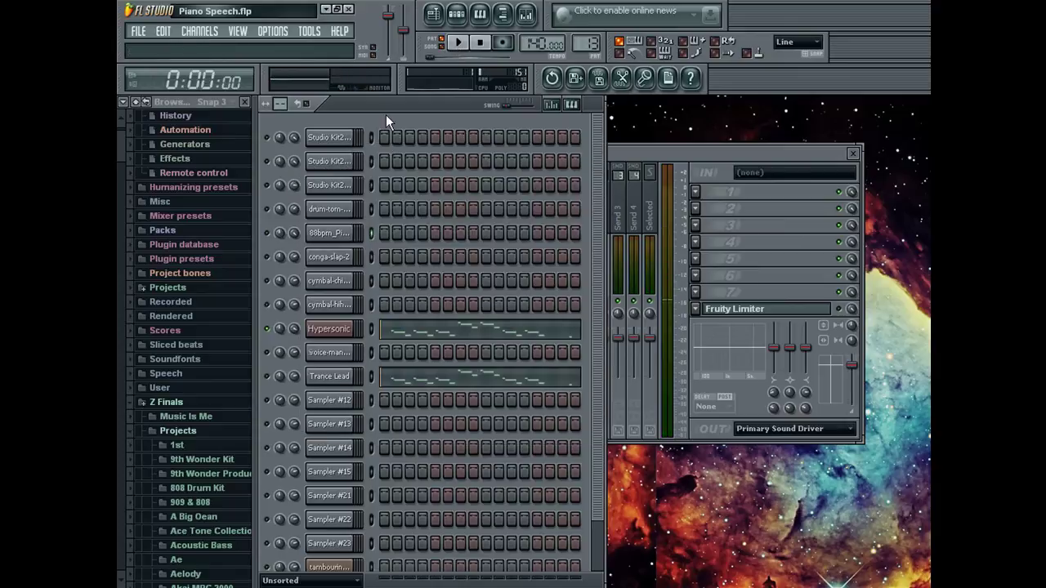
{"action": "key", "text": "Return"}
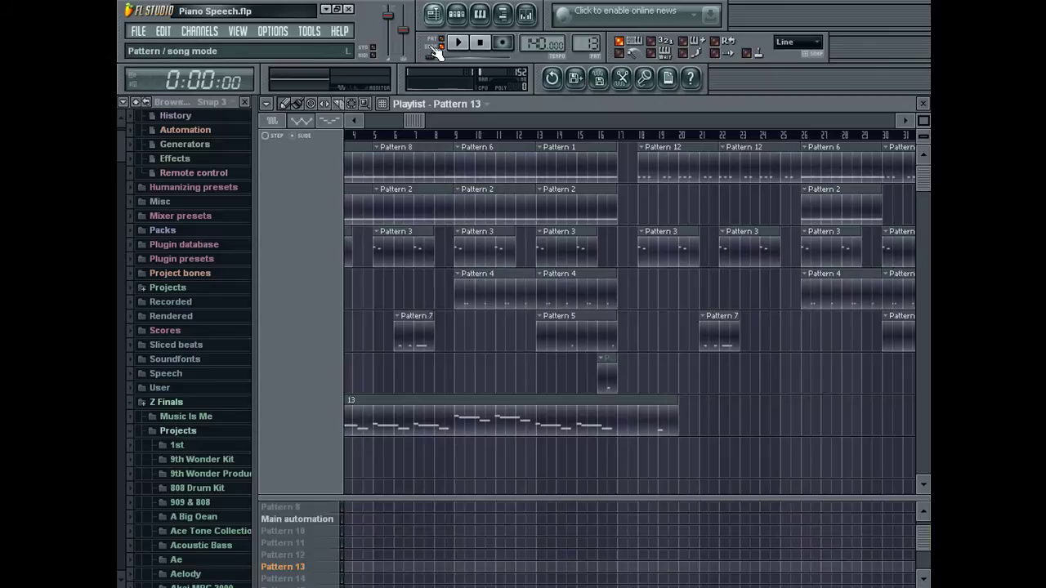
Find the rendered Piano Speech sample in the browser's Film Making folder and add it to the playlist track below the Pattern 13 clip.
{"action": "left_click_drag", "start_coordinate": [121, 145], "coordinate": [650, 173]}
{"action": "scroll", "coordinate": [657, 157], "scroll_direction": "up", "scroll_amount": 3}
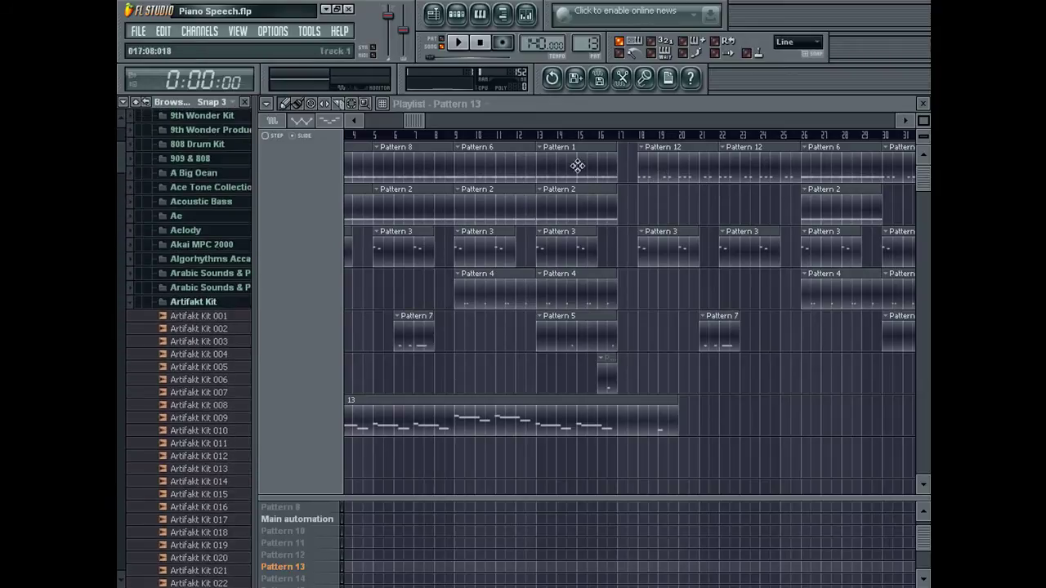
{"action": "scroll", "coordinate": [123, 258], "scroll_direction": "up", "scroll_amount": 5}
{"action": "left_click", "coordinate": [210, 304]}
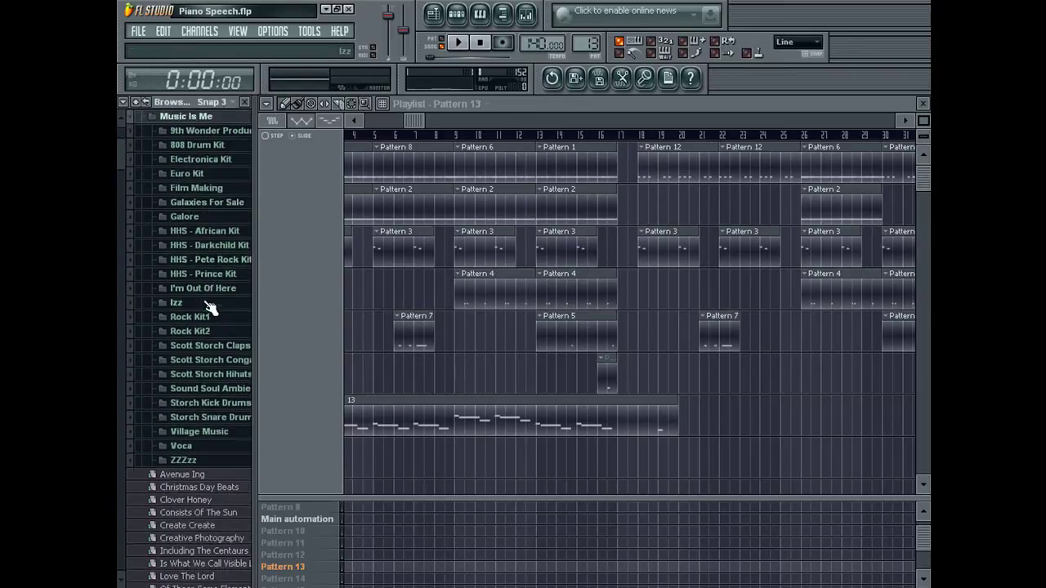
{"action": "left_click", "coordinate": [210, 197]}
{"action": "left_click_drag", "start_coordinate": [122, 169], "coordinate": [163, 237]}
{"action": "left_click_drag", "start_coordinate": [220, 268], "coordinate": [518, 461]}
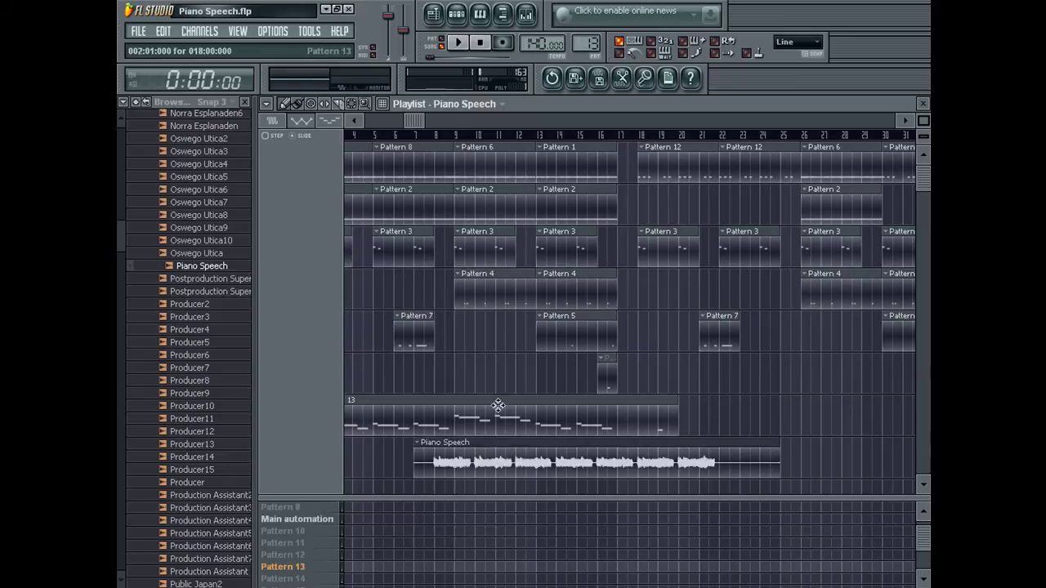
Replace the Pattern 13 clip in the playlist with the Piano Speech audio clip, starting at bar 2.
{"action": "right_click", "coordinate": [501, 447]}
{"action": "left_click_drag", "start_coordinate": [415, 120], "coordinate": [375, 121]}
{"action": "right_click", "coordinate": [427, 415]}
{"action": "left_click", "coordinate": [367, 421]}
Display all channels in the channel list again and take the Hypersonic channel out of solo.
{"action": "key", "text": "F5"}
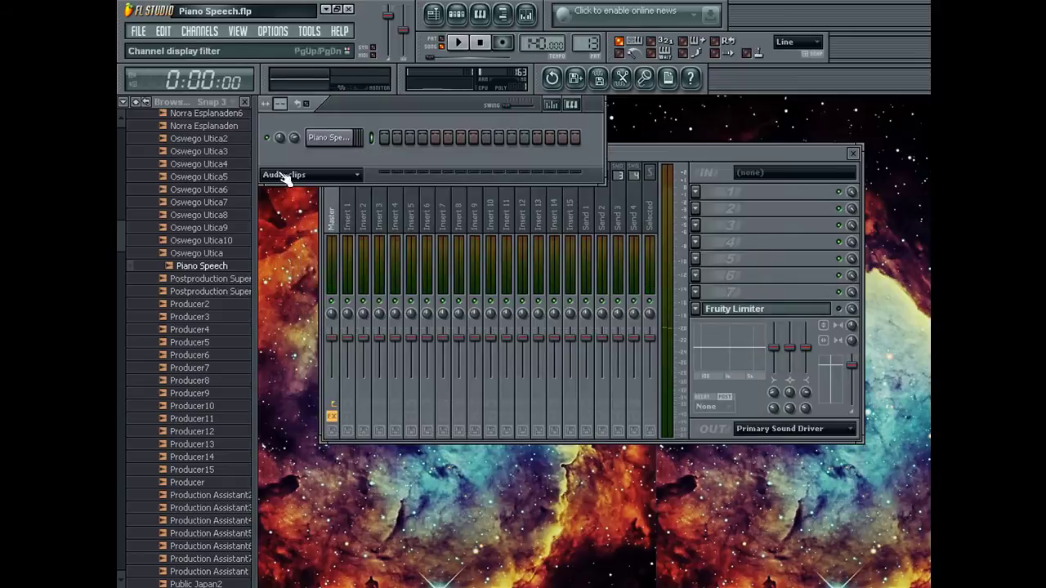
{"action": "key", "text": "F6"}
{"action": "right_click", "coordinate": [267, 327]}
{"action": "left_click", "coordinate": [275, 330]}
Cut the melody notes from the Hypersonic channel.
{"action": "left_click", "coordinate": [315, 332]}
{"action": "left_click", "coordinate": [316, 332]}
{"action": "key", "text": "ctrl+x"}
Re-enable the Fruity Limiter on the master track and play the song.
{"action": "key", "text": "F9"}
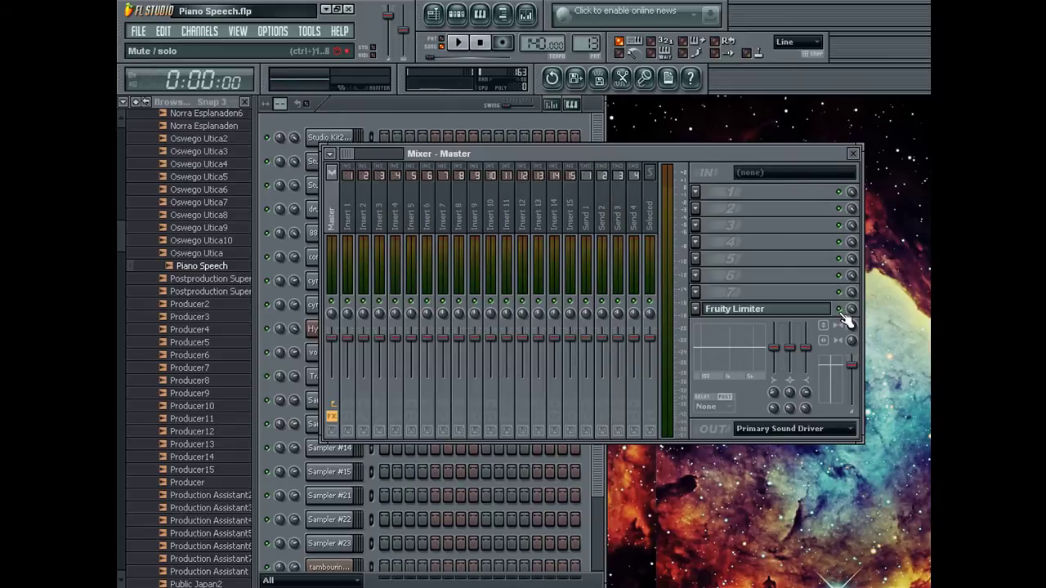
{"action": "left_click", "coordinate": [458, 43]}
{"action": "left_click", "coordinate": [454, 110]}
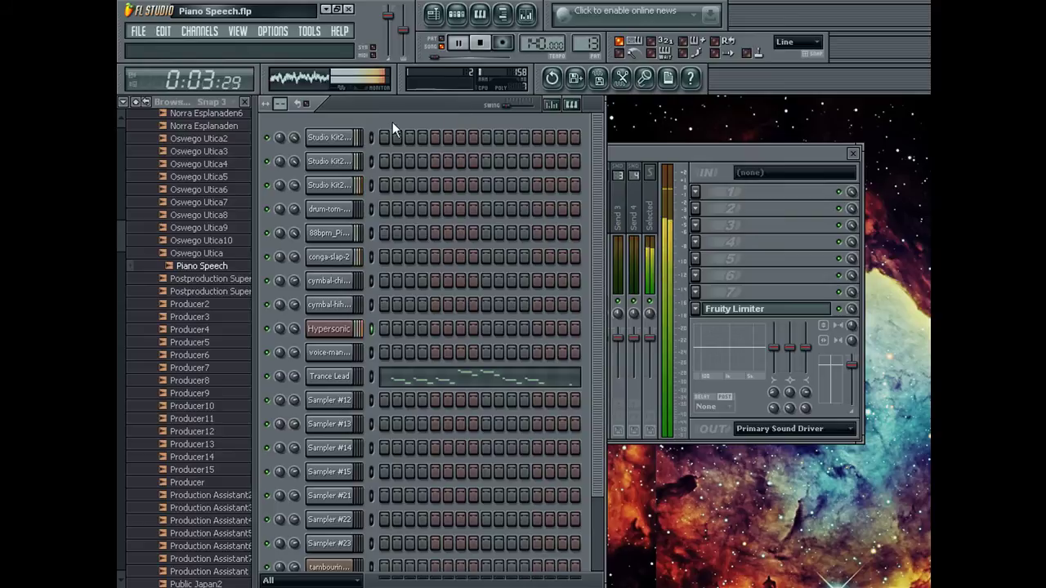
Load the Hard Grand Piano patch from Acoustic Pianos into slot 01 of Hypersonic.
{"action": "left_click", "coordinate": [343, 328]}
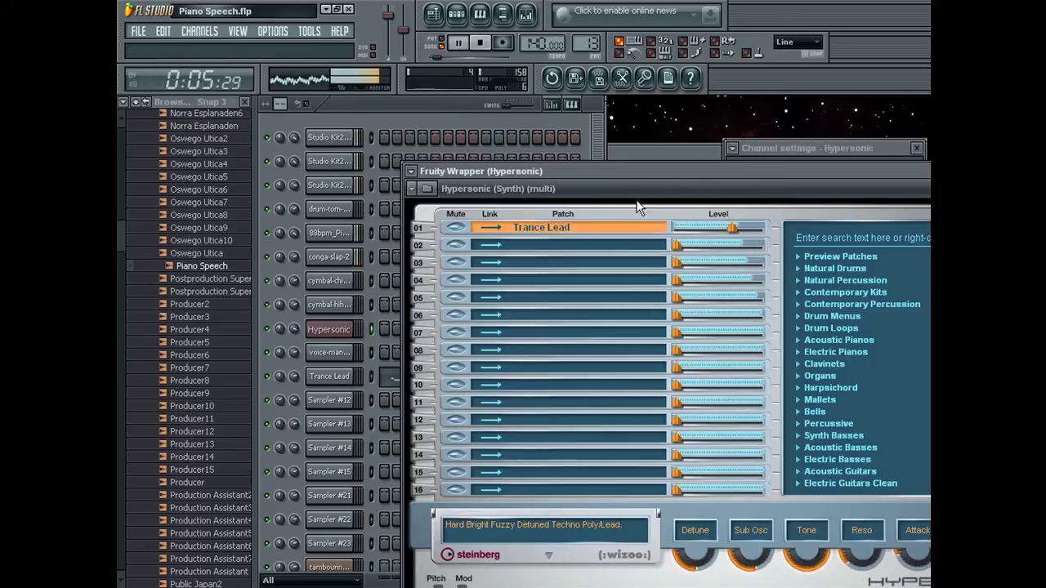
{"action": "left_click_drag", "start_coordinate": [627, 171], "coordinate": [501, 122]}
{"action": "scroll", "coordinate": [690, 278], "scroll_direction": "down", "scroll_amount": 2}
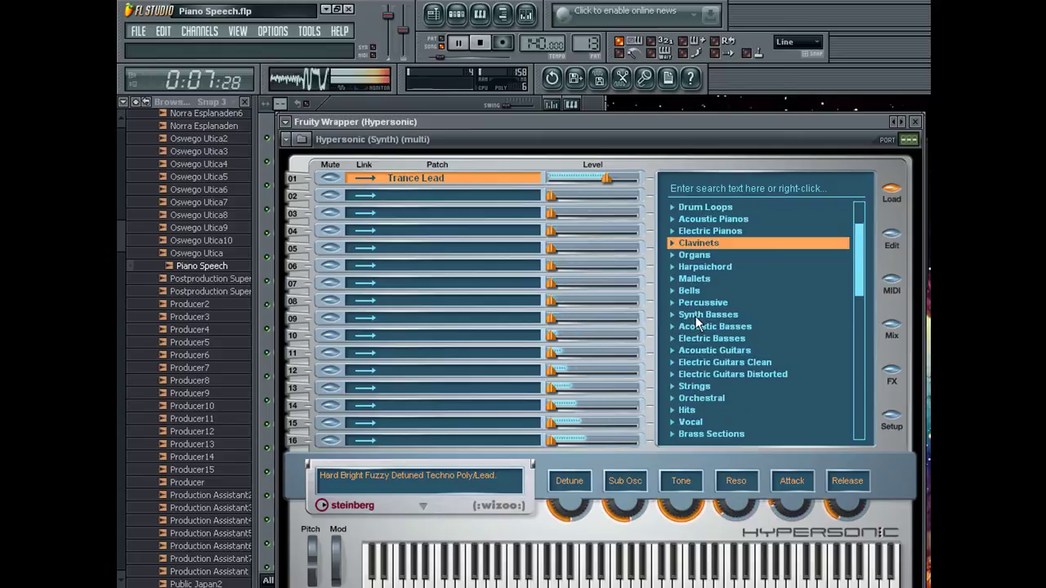
{"action": "left_click", "coordinate": [672, 221]}
{"action": "left_click", "coordinate": [719, 265]}
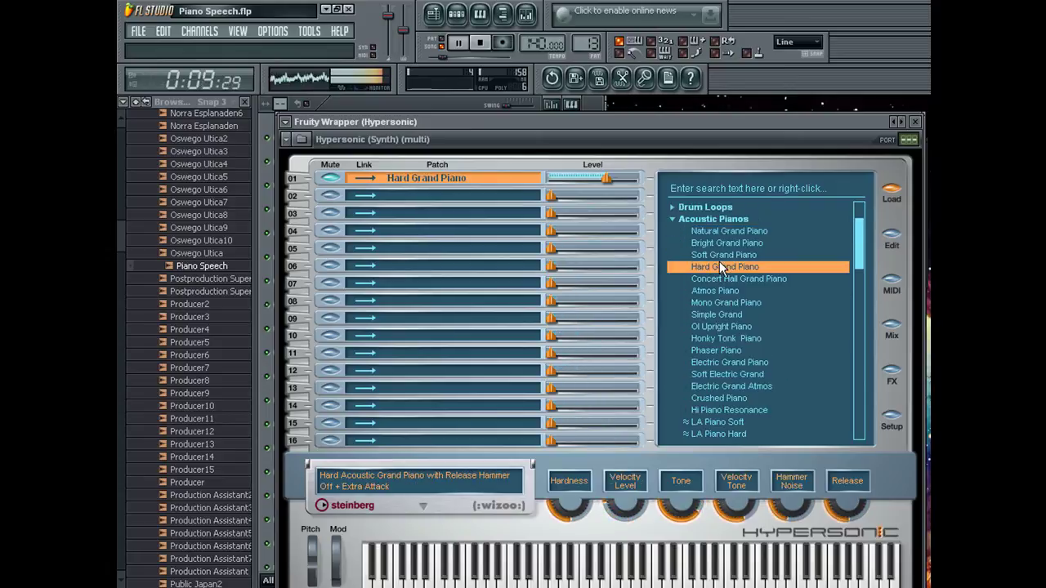
Move the Hypersonic window aside and audition notes of the piano patch on the channel's test keyboard.
{"action": "left_click_drag", "start_coordinate": [645, 125], "coordinate": [663, 339]}
{"action": "left_click", "coordinate": [818, 266]}
{"action": "left_click", "coordinate": [820, 258]}
{"action": "left_click", "coordinate": [821, 261]}
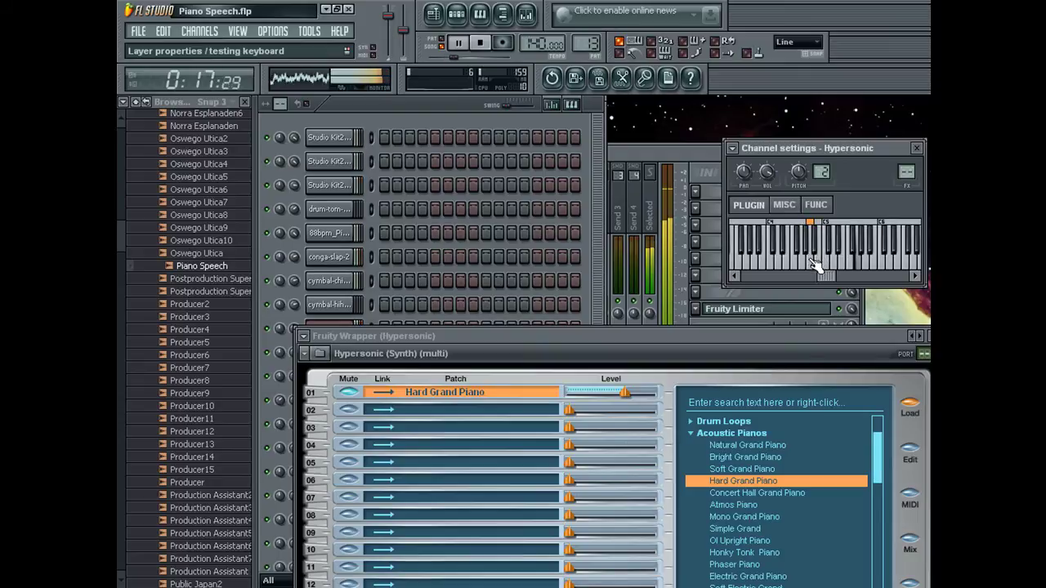
Switch to pattern 14, try recording a Hypersonic piano part, and cut the recorded notes.
{"action": "left_click", "coordinate": [465, 122]}
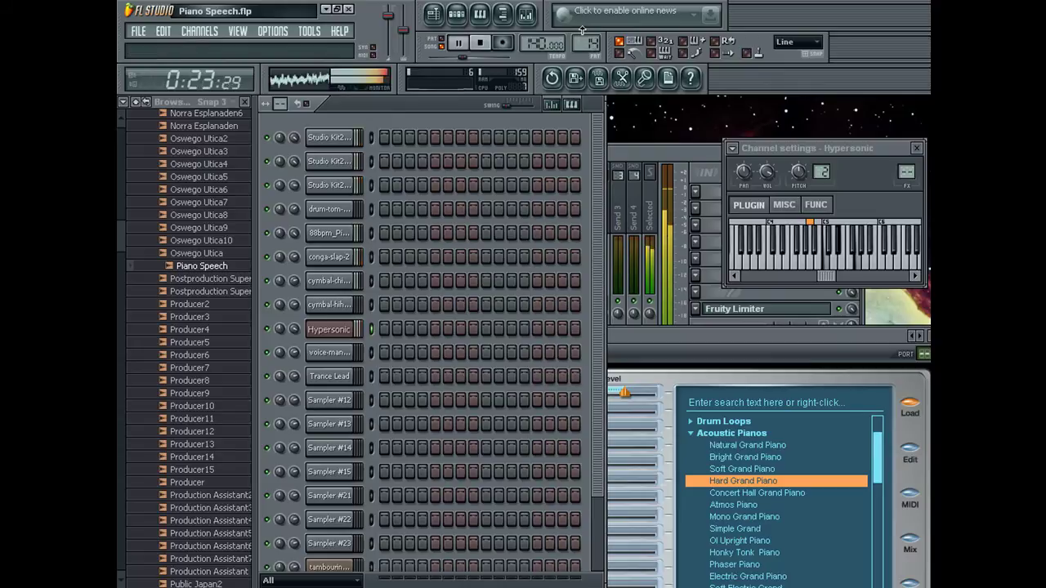
{"action": "left_click", "coordinate": [504, 43]}
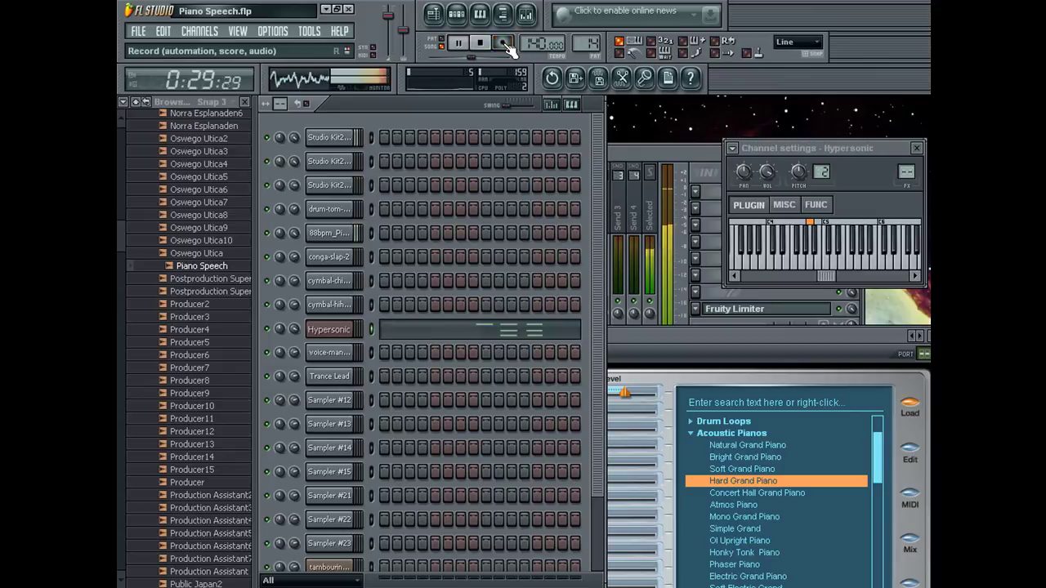
{"action": "right_click", "coordinate": [328, 330]}
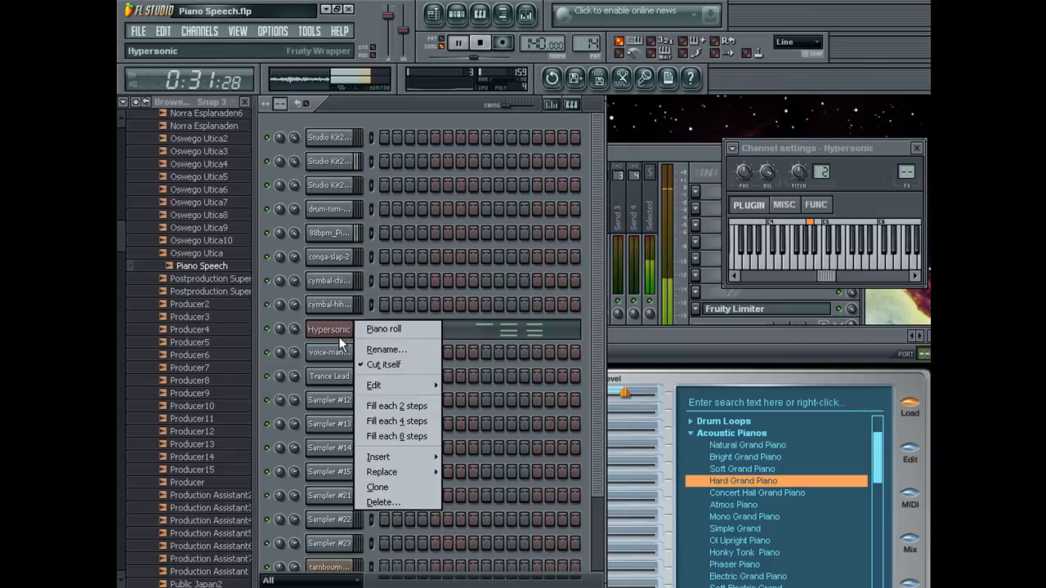
{"action": "mouse_move", "coordinate": [389, 382]}
{"action": "left_click", "coordinate": [462, 384]}
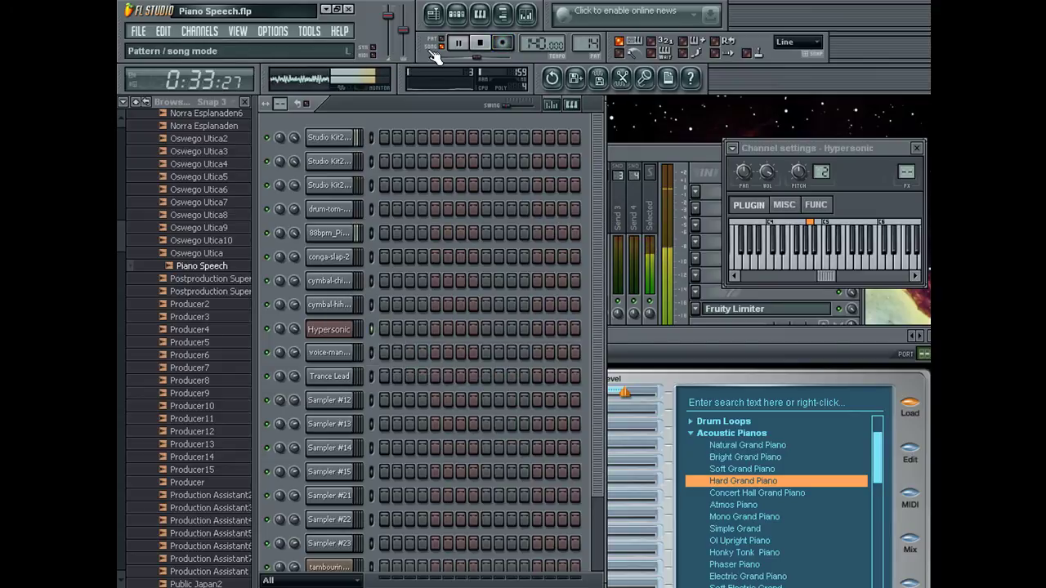
Delete the short clip at bar 16 on playlist track 3 and close the playlist.
{"action": "key", "text": "F5"}
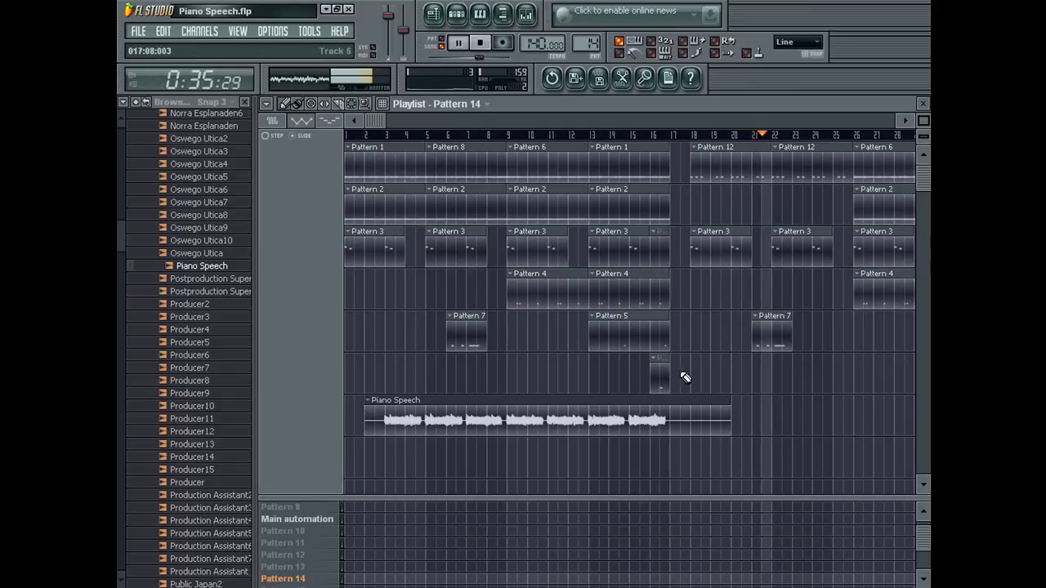
{"action": "left_click_drag", "start_coordinate": [661, 256], "coordinate": [689, 256]}
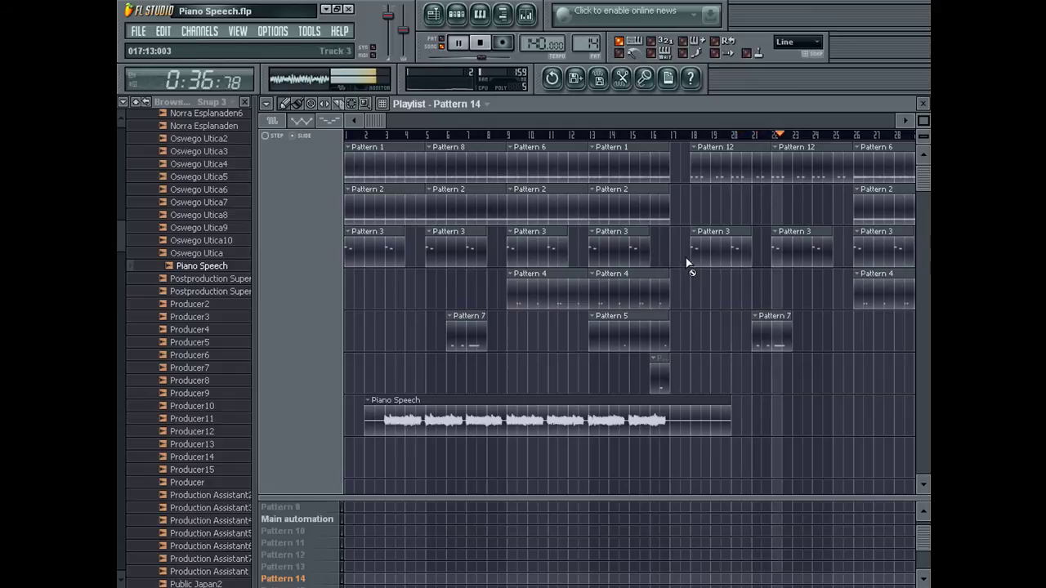
{"action": "left_click", "coordinate": [923, 104]}
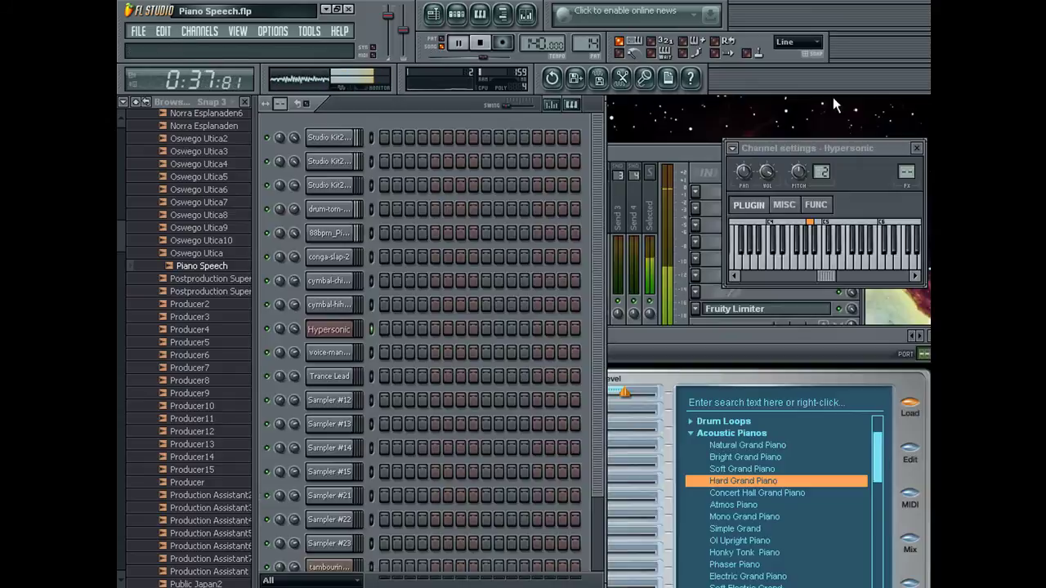
Record a piano chord part on the Hypersonic channel and shift all its notes to the start of the pattern in the piano roll.
{"action": "left_click", "coordinate": [501, 45]}
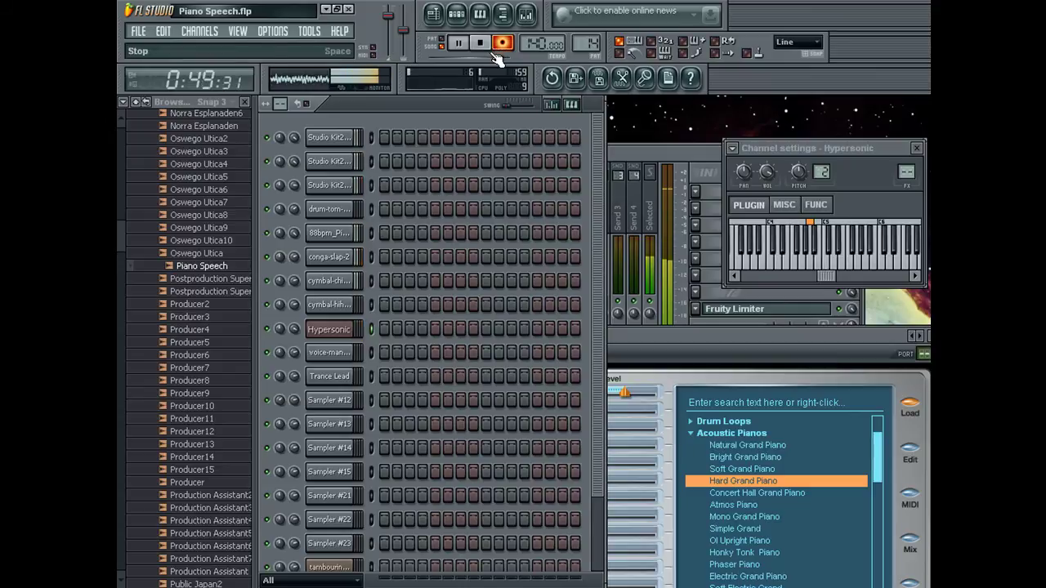
{"action": "left_click", "coordinate": [462, 327]}
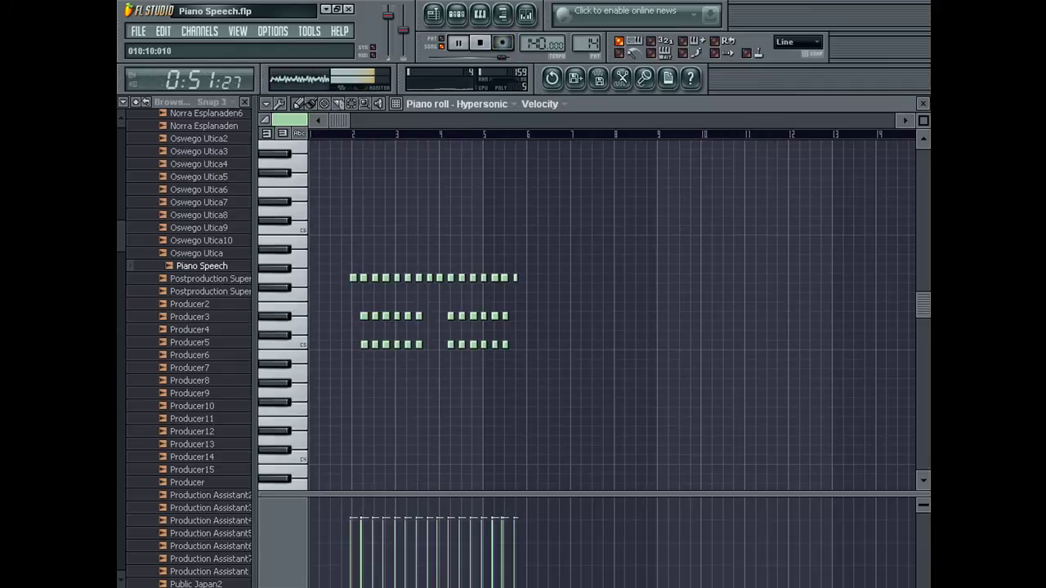
{"action": "left_click_drag", "start_coordinate": [924, 120], "coordinate": [904, 95]}
{"action": "key", "text": "ctrl+a"}
{"action": "left_click_drag", "start_coordinate": [626, 280], "coordinate": [340, 280]}
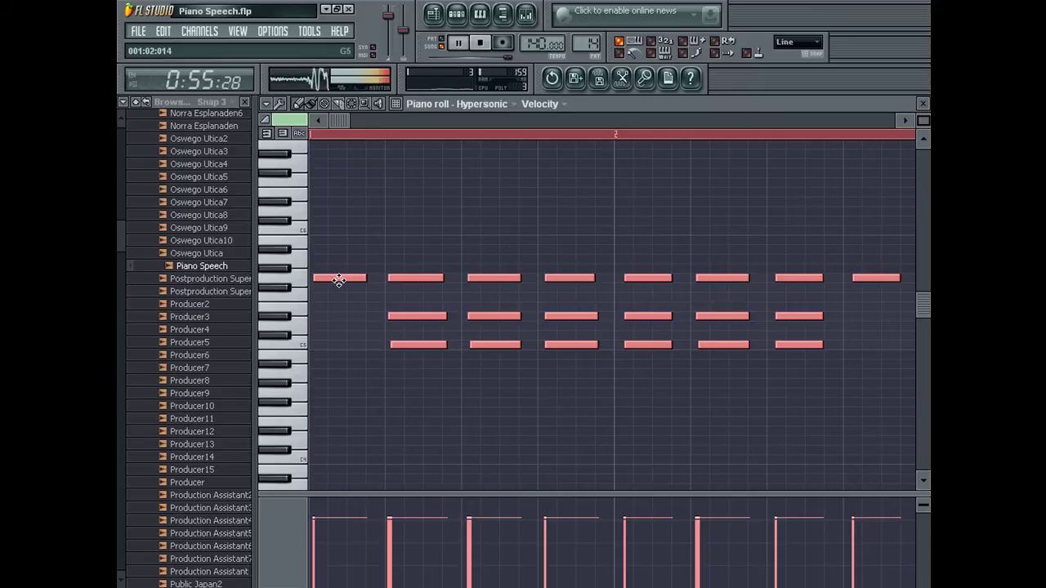
Set snapping to (none) and nudge the chords on beats 1 and 3 of bar 2 and the note on beat 4 slightly earlier.
{"action": "left_click", "coordinate": [797, 42]}
{"action": "left_click", "coordinate": [789, 93]}
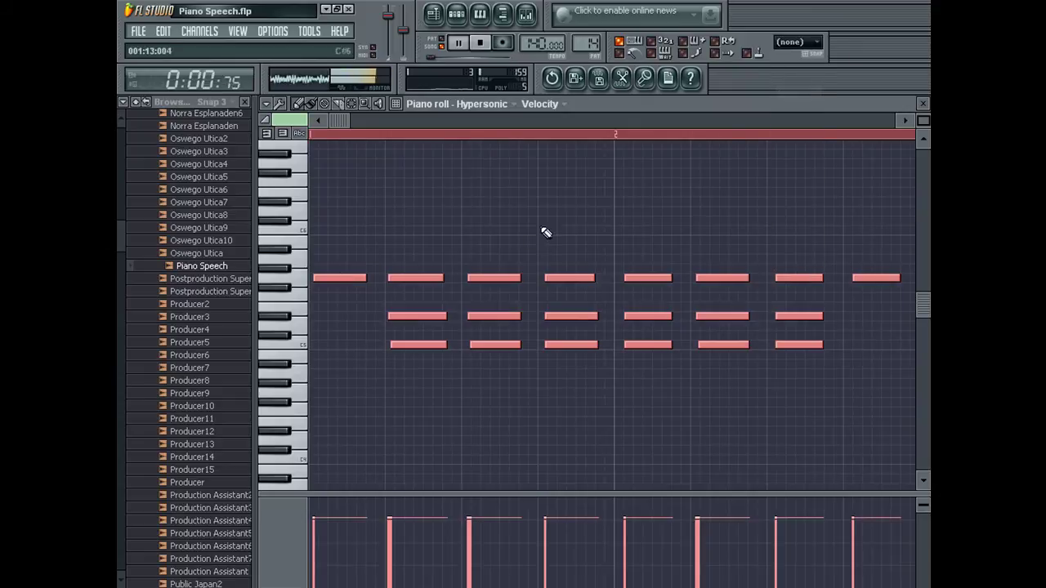
{"action": "left_click_drag", "start_coordinate": [615, 135], "coordinate": [642, 135]}
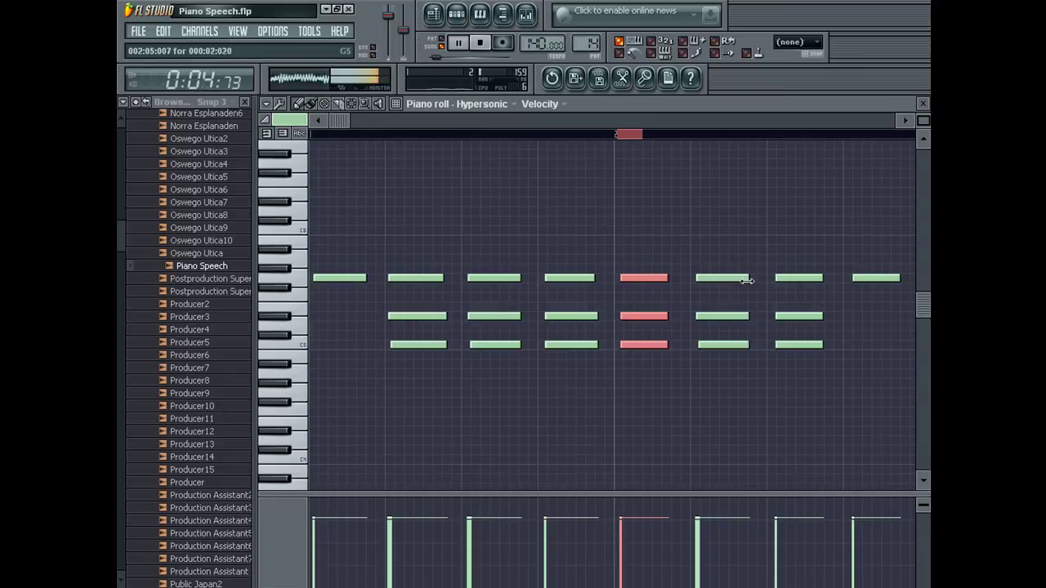
{"action": "left_click_drag", "start_coordinate": [769, 134], "coordinate": [791, 135]}
{"action": "left_click_drag", "start_coordinate": [797, 278], "coordinate": [794, 280]}
{"action": "left_click_drag", "start_coordinate": [848, 135], "coordinate": [873, 139]}
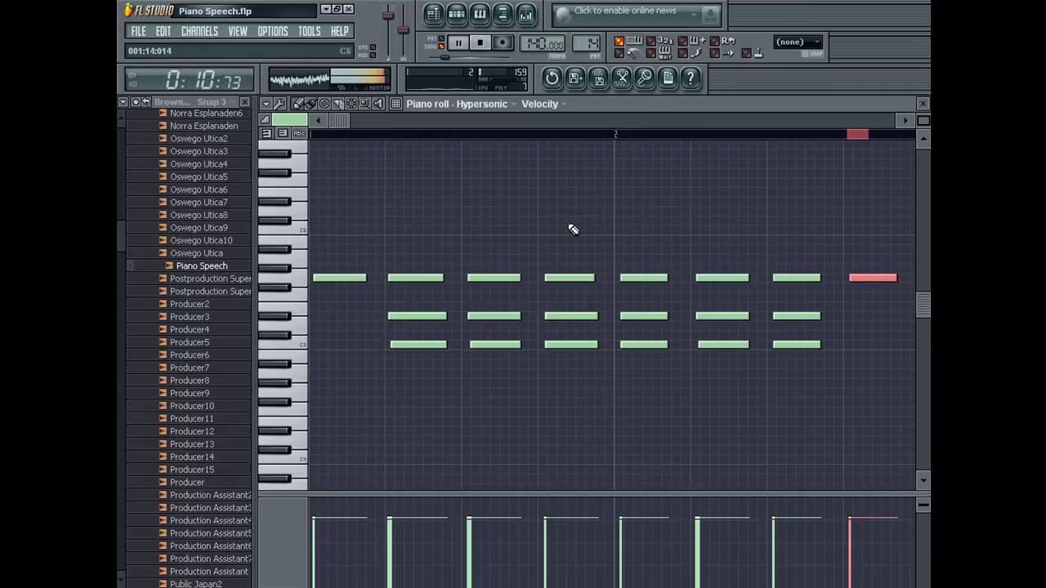
Nudge the chord on beat 4 of bar 1 slightly earlier and clear the note selection.
{"action": "left_click_drag", "start_coordinate": [547, 135], "coordinate": [562, 134]}
{"action": "left_click_drag", "start_coordinate": [561, 274], "coordinate": [560, 277]}
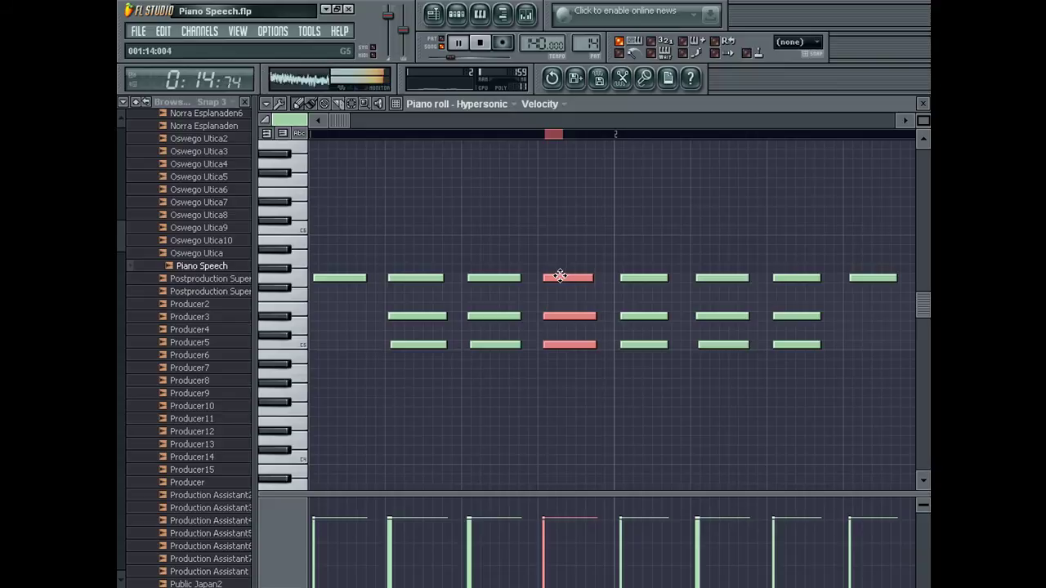
{"action": "left_click", "coordinate": [348, 279]}
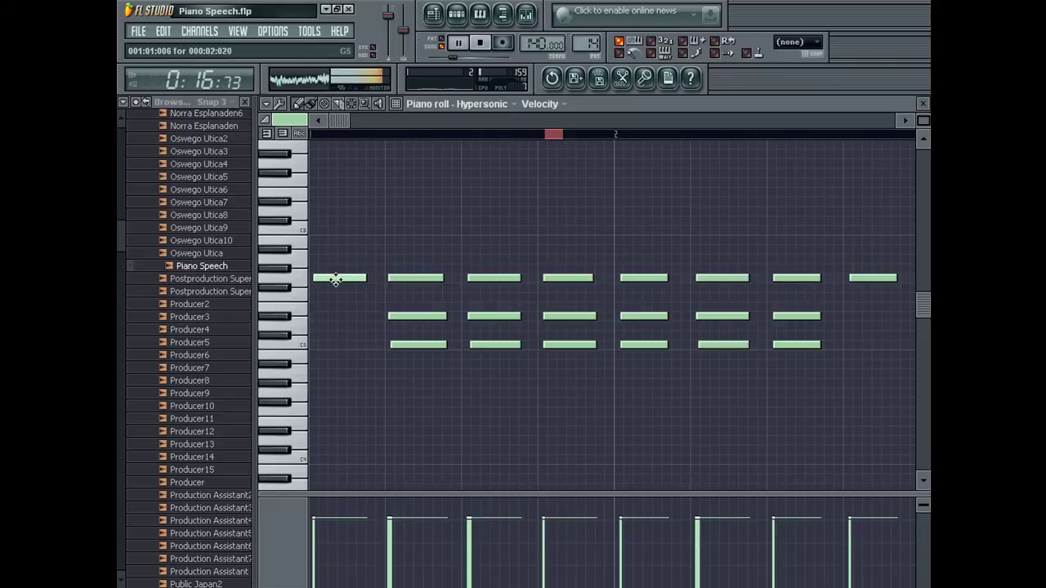
Nudge the top note of the chord on beat 3 of bar 4 slightly later and line up the chord's middle note with it.
{"action": "left_click_drag", "start_coordinate": [353, 126], "coordinate": [514, 141]}
{"action": "left_click", "coordinate": [525, 134]}
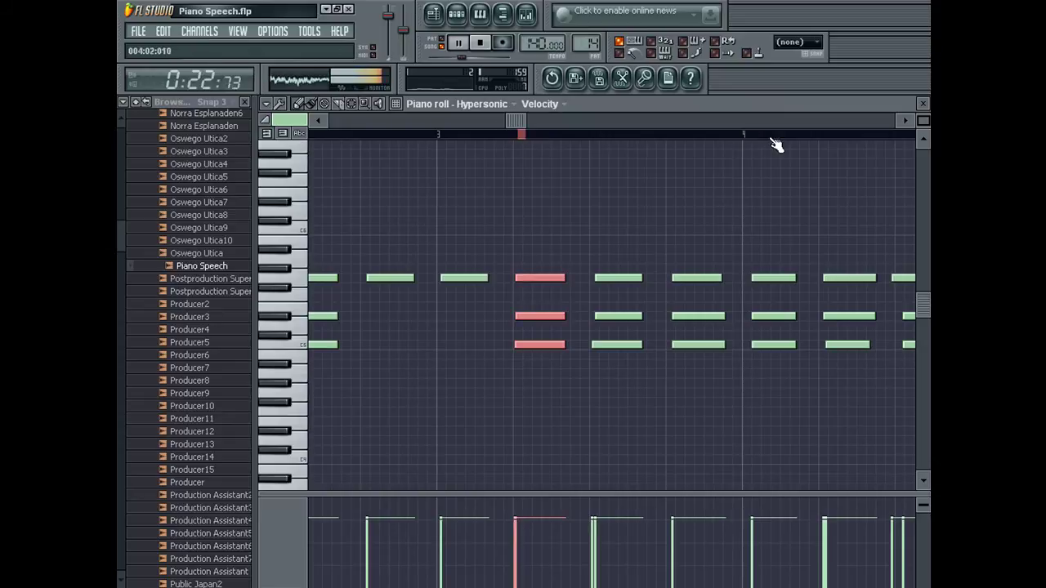
{"action": "left_click_drag", "start_coordinate": [766, 135], "coordinate": [772, 141]}
{"action": "left_click", "coordinate": [545, 106]}
{"action": "left_click", "coordinate": [547, 109]}
{"action": "left_click_drag", "start_coordinate": [550, 122], "coordinate": [562, 124]}
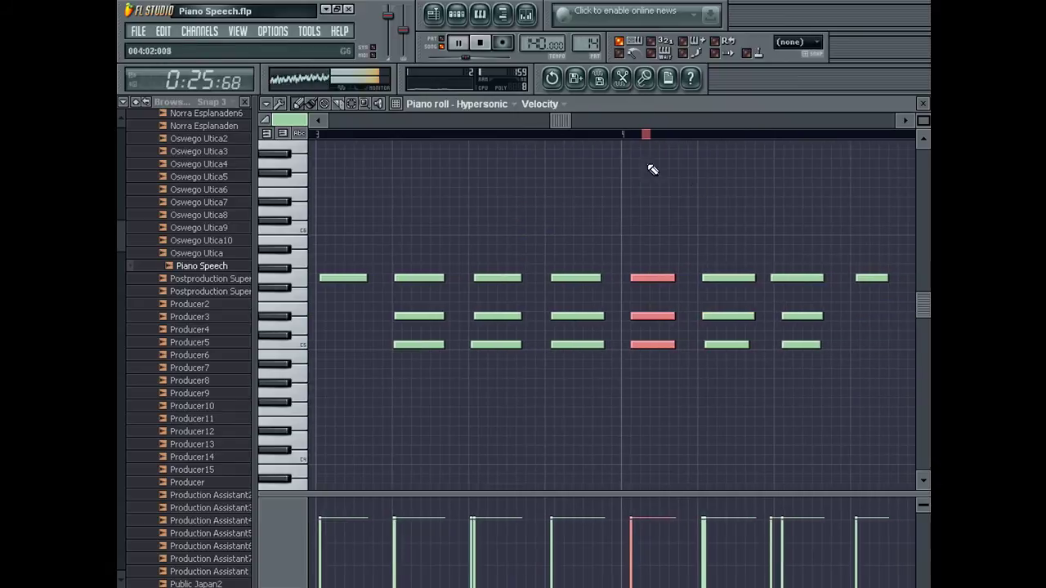
{"action": "left_click", "coordinate": [708, 137]}
{"action": "left_click", "coordinate": [779, 136]}
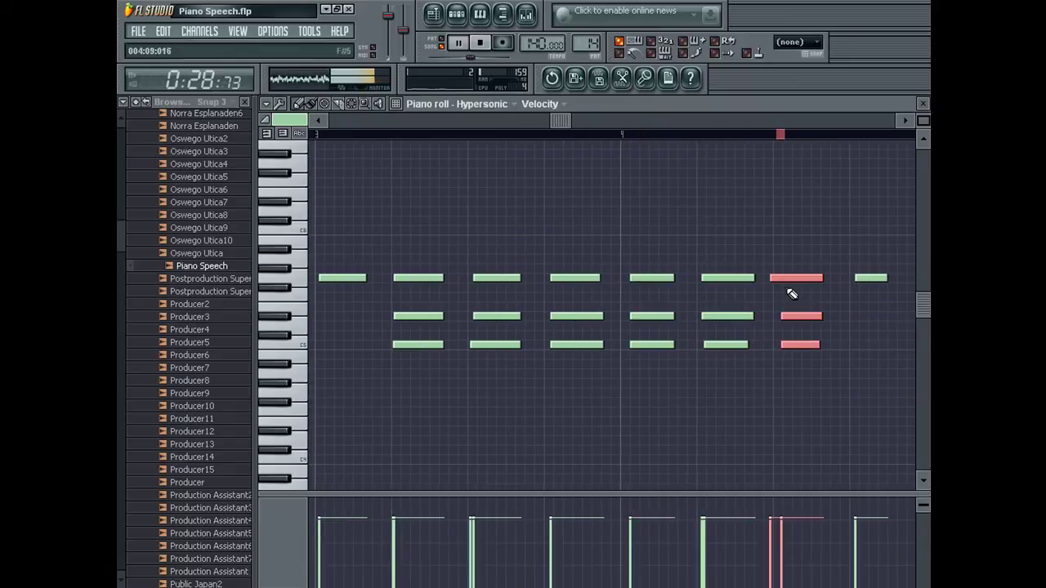
{"action": "left_click_drag", "start_coordinate": [789, 280], "coordinate": [795, 278]}
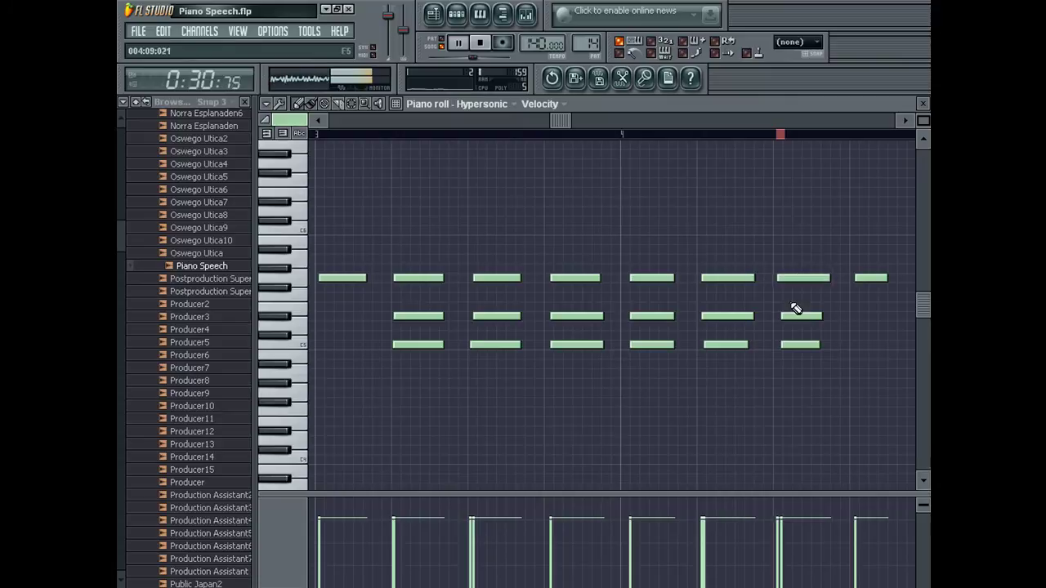
{"action": "left_click_drag", "start_coordinate": [788, 317], "coordinate": [793, 312]}
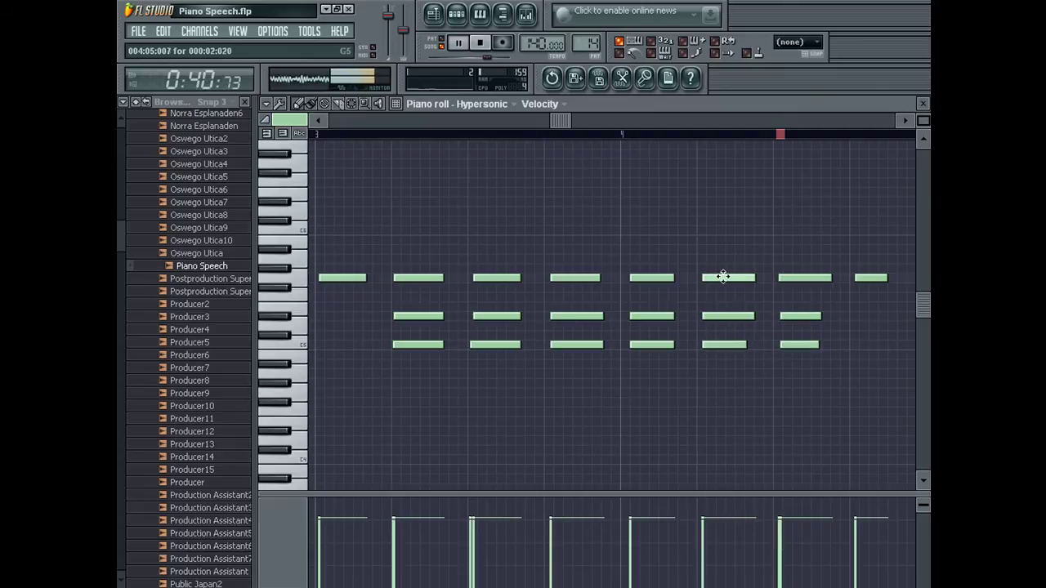
Fine-tune the top note on beat 2 of bar 4 and nudge the middle note on beat 1 slightly earlier.
{"action": "left_click_drag", "start_coordinate": [723, 276], "coordinate": [723, 276]}
{"action": "left_click", "coordinate": [655, 326]}
{"action": "right_click", "coordinate": [660, 326]}
{"action": "left_click_drag", "start_coordinate": [659, 317], "coordinate": [658, 317]}
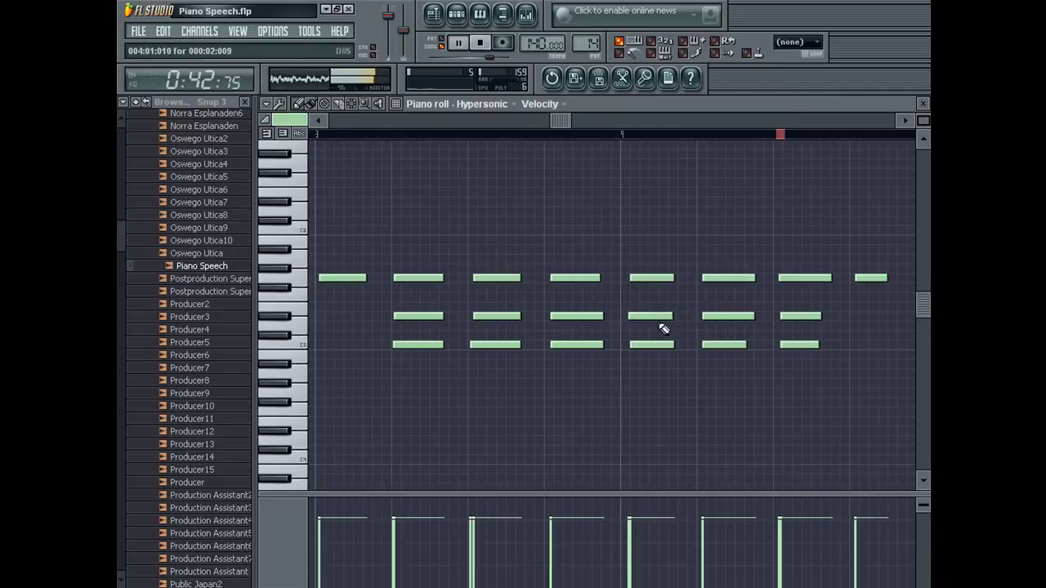
Set snapping to Line and place a Pattern 14 clip at bar 26 on playlist track 7.
{"action": "key", "text": "F5"}
{"action": "left_click", "coordinate": [796, 42]}
{"action": "left_click", "coordinate": [797, 59]}
{"action": "left_click_drag", "start_coordinate": [849, 206], "coordinate": [868, 333]}
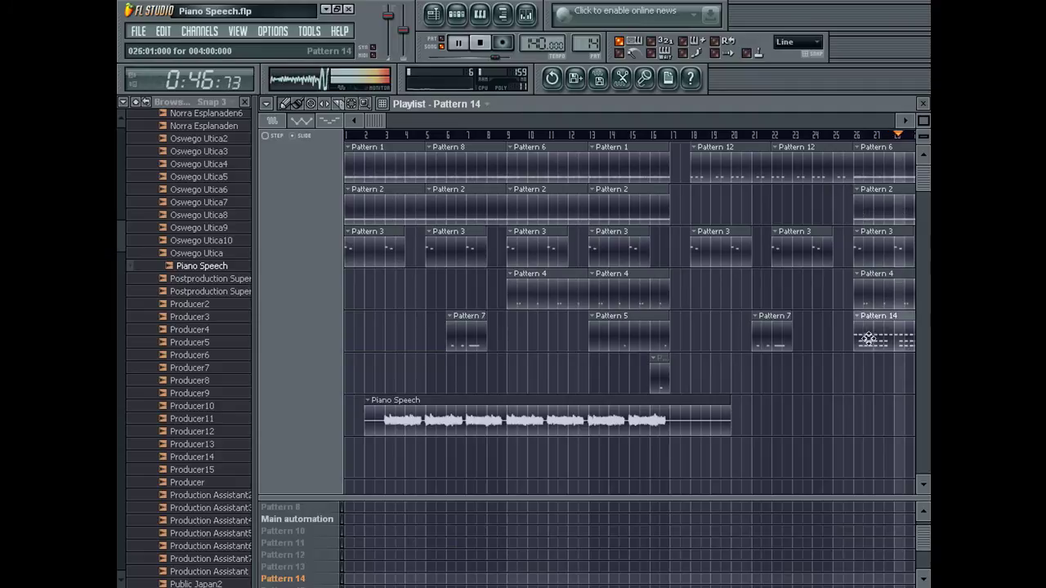
{"action": "left_click_drag", "start_coordinate": [380, 120], "coordinate": [546, 130]}
{"action": "left_click_drag", "start_coordinate": [634, 135], "coordinate": [581, 134]}
{"action": "left_click_drag", "start_coordinate": [659, 325], "coordinate": [661, 373]}
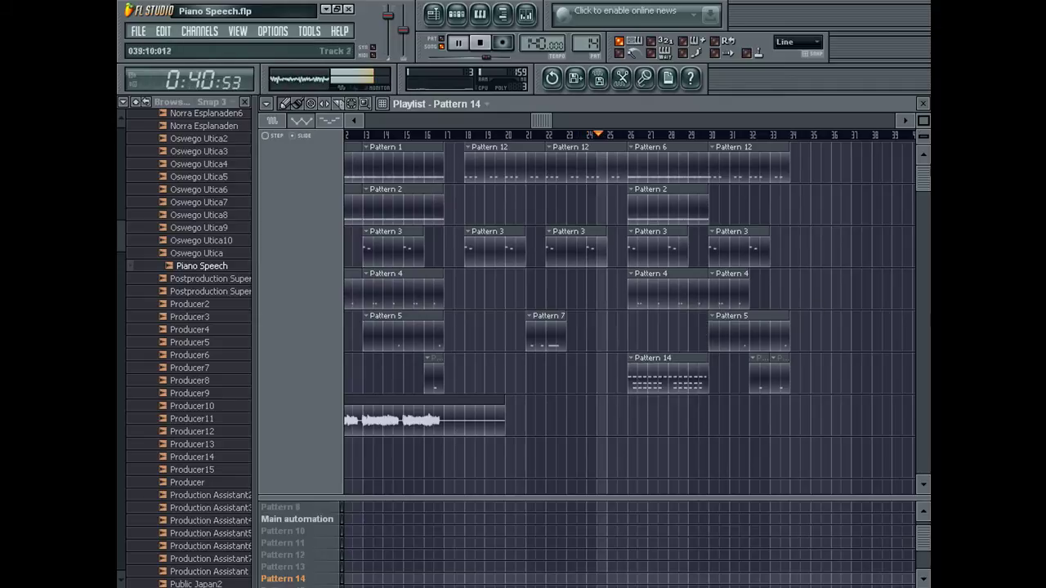
{"action": "left_click_drag", "start_coordinate": [917, 122], "coordinate": [906, 143]}
{"action": "left_click_drag", "start_coordinate": [548, 120], "coordinate": [725, 137]}
{"action": "left_click_drag", "start_coordinate": [547, 365], "coordinate": [578, 409]}
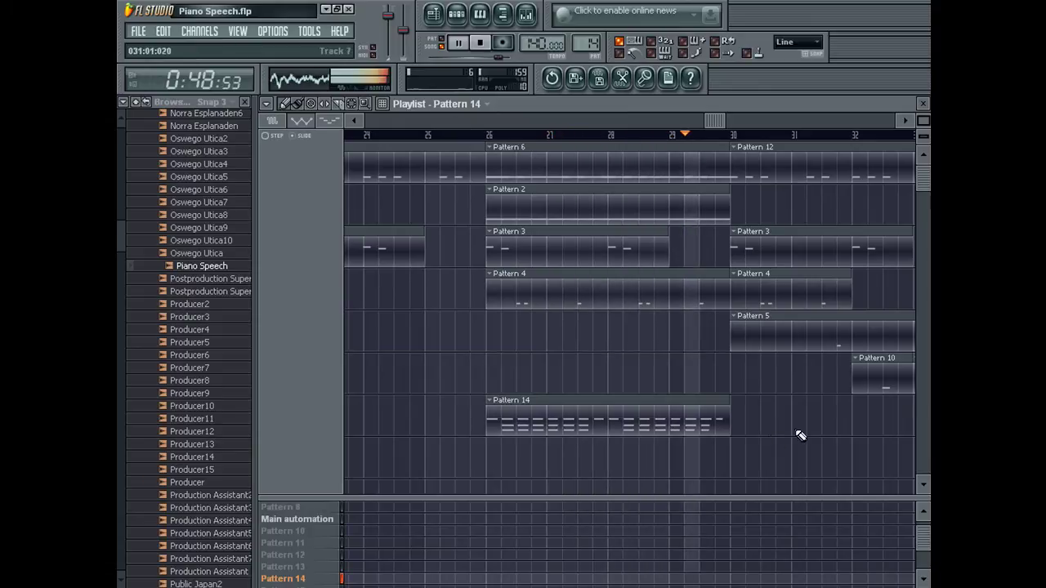
Add a second Pattern 14 clip at bar 30 on track 7 and select bars 26 to 34 as the playback range.
{"action": "left_click", "coordinate": [738, 432]}
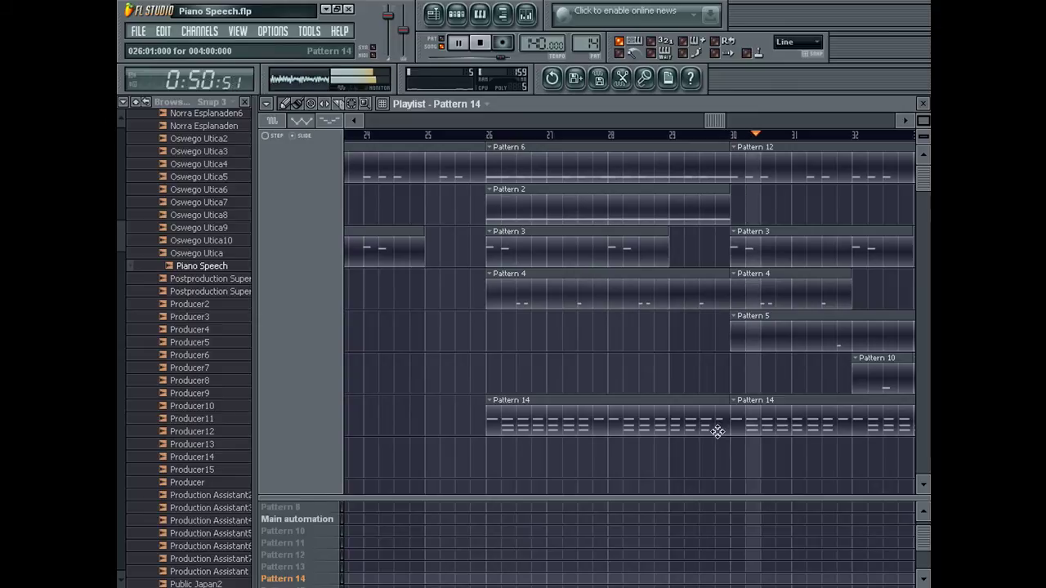
{"action": "scroll", "coordinate": [785, 133], "scroll_direction": "down", "scroll_amount": 2}
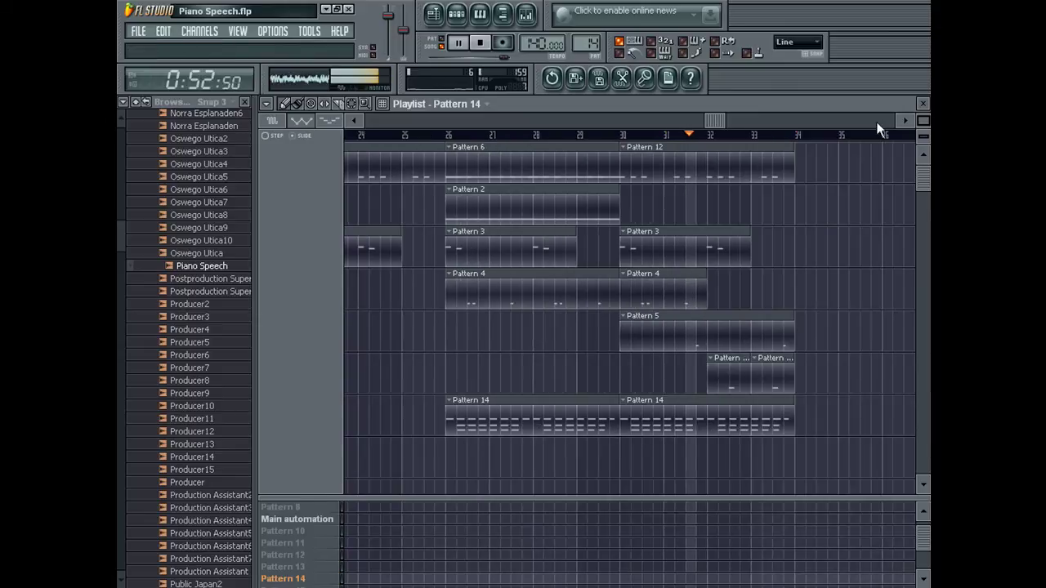
{"action": "left_click_drag", "start_coordinate": [449, 135], "coordinate": [796, 156]}
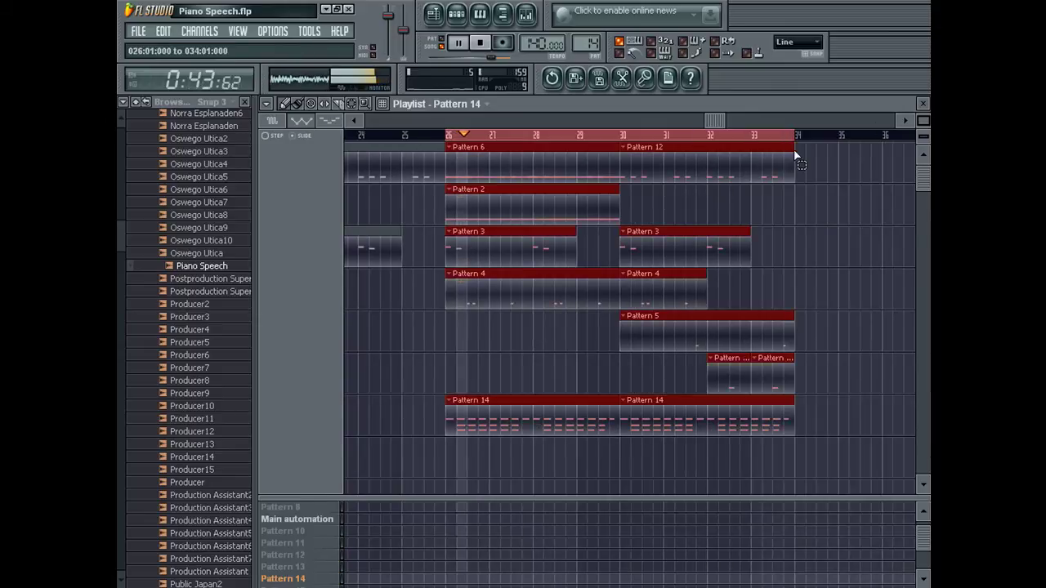
Open Pattern 14 in the piano roll, audition it, and lower the middle notes on beats 2 and 3 of bar 2 to D5.
{"action": "double_click", "coordinate": [470, 405]}
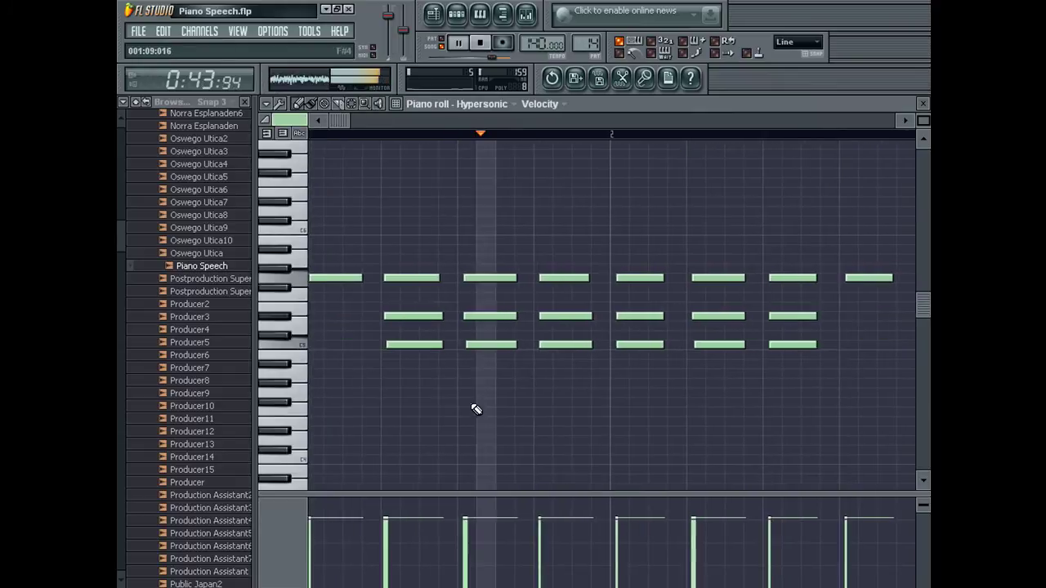
{"action": "key", "text": "space"}
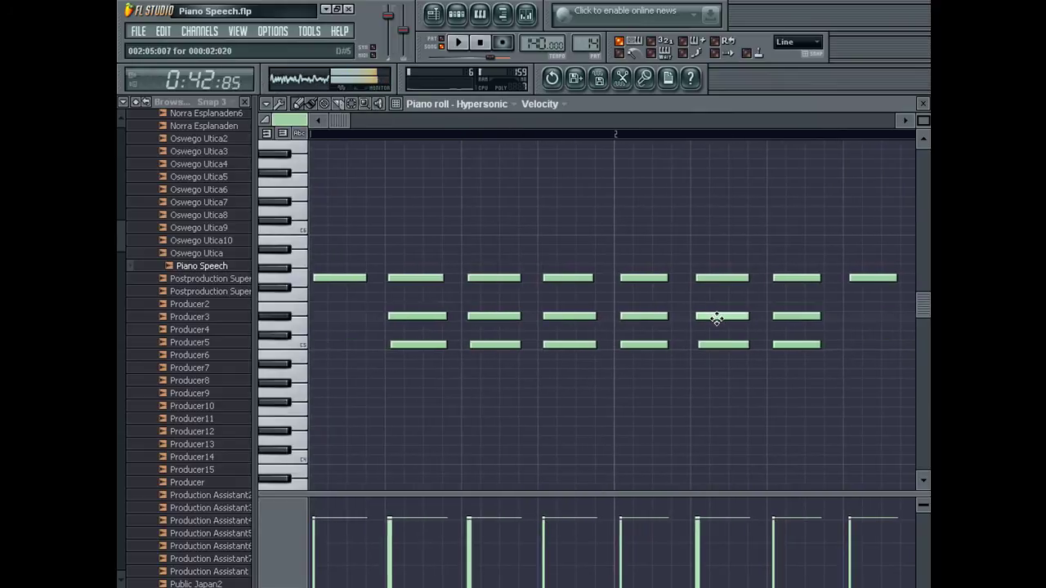
{"action": "key", "text": "space"}
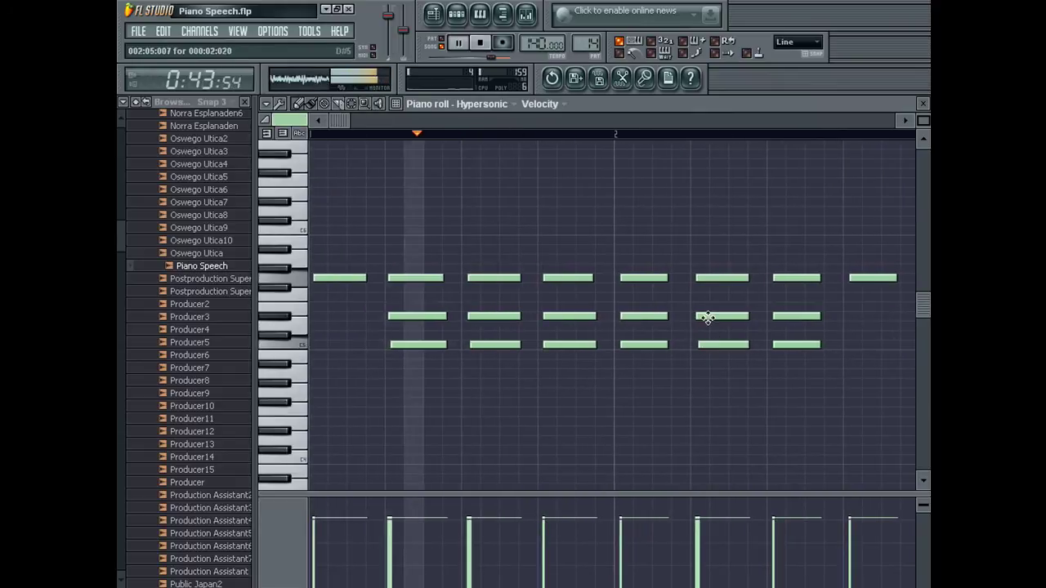
{"action": "mouse_move", "coordinate": [716, 280]}
{"action": "left_mouse_down"}
{"action": "mouse_move", "coordinate": [713, 302]}
{"action": "mouse_move", "coordinate": [713, 278]}
{"action": "left_mouse_up"}
{"action": "key", "text": "space"}
{"action": "key", "text": "space"}
{"action": "key", "text": "space"}
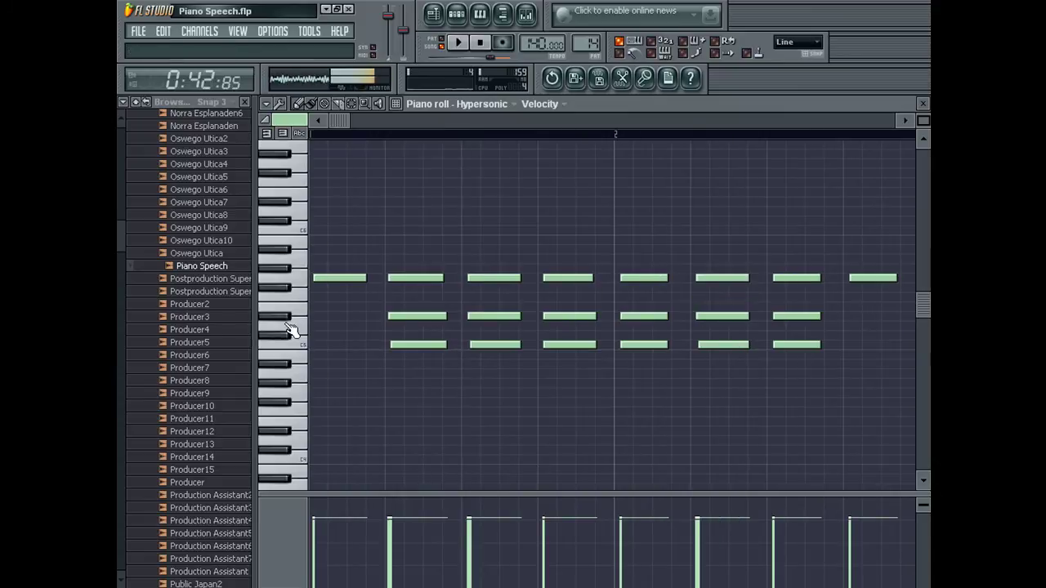
{"action": "key", "text": "space"}
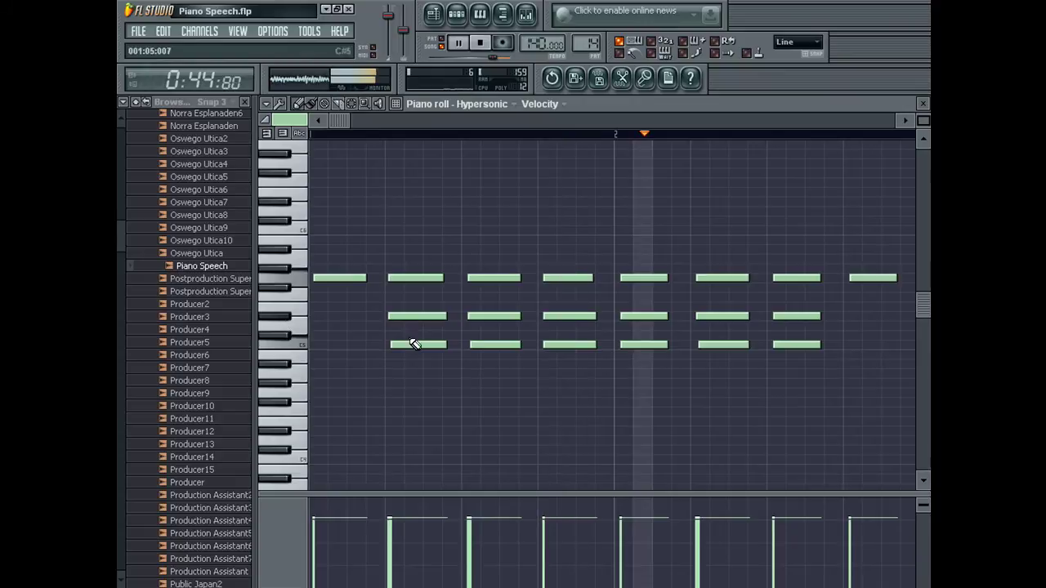
{"action": "key", "text": "space"}
{"action": "left_click_drag", "start_coordinate": [715, 319], "coordinate": [715, 331]}
{"action": "left_click_drag", "start_coordinate": [805, 322], "coordinate": [805, 332]}
{"action": "key", "text": "space"}
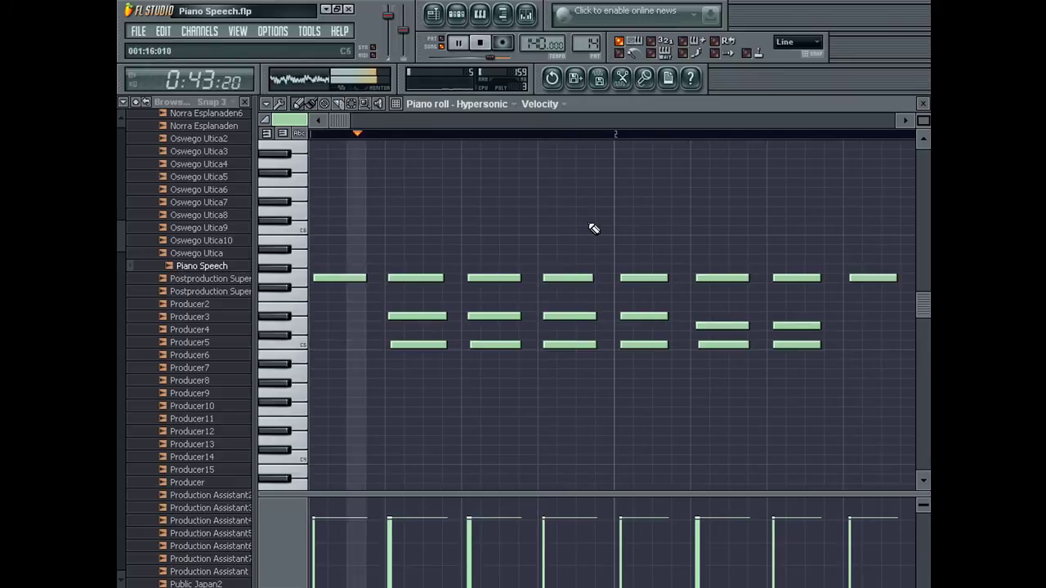
Delete the top and bottom notes of the chords on beats 2 and 3 of bar 2, keeping only the D5 notes.
{"action": "left_click", "coordinate": [416, 121]}
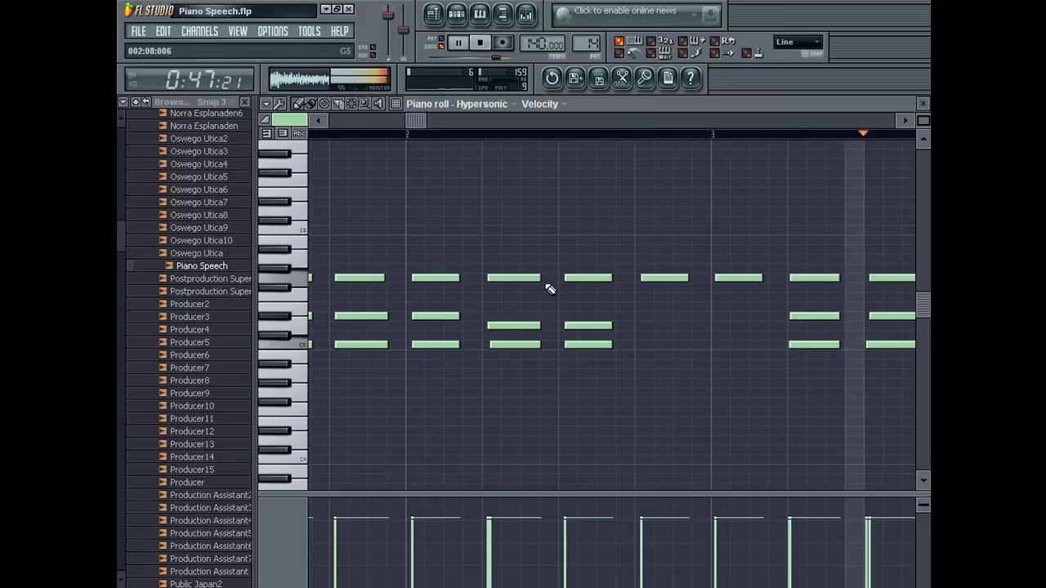
{"action": "key", "text": "space"}
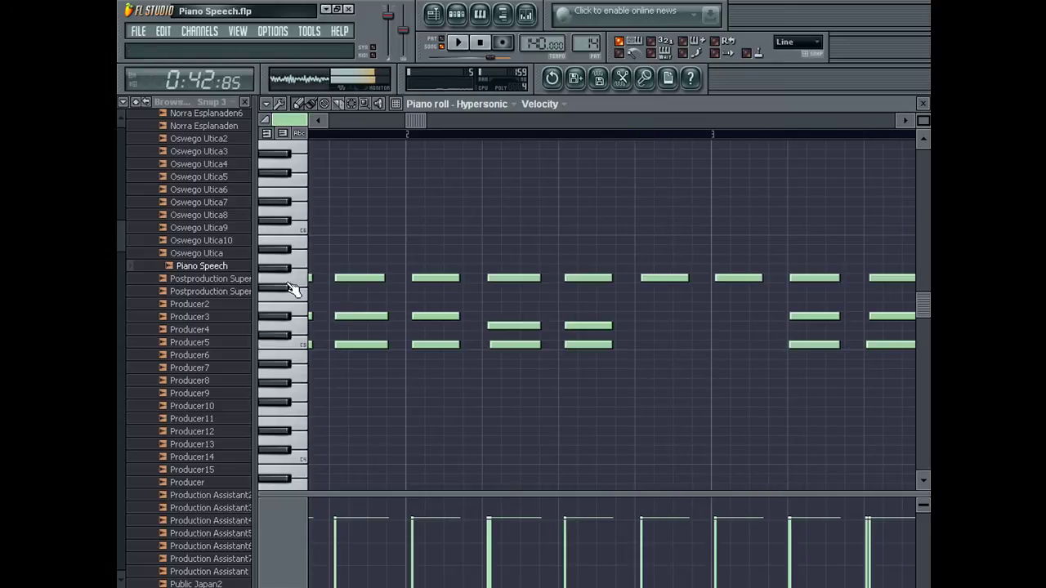
{"action": "left_click_drag", "start_coordinate": [294, 301], "coordinate": [295, 327]}
{"action": "right_click", "coordinate": [536, 345]}
{"action": "right_click", "coordinate": [588, 344]}
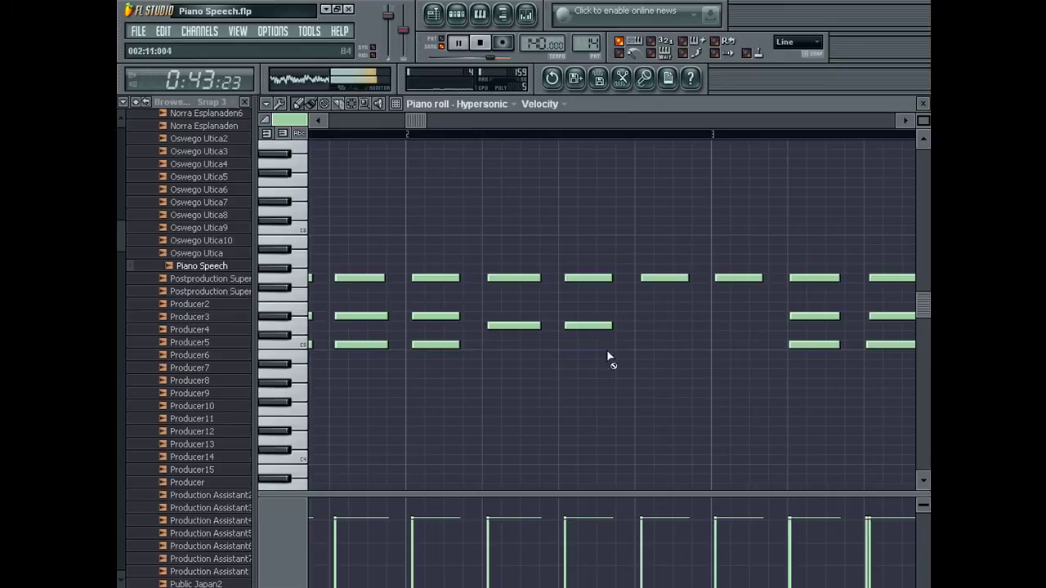
{"action": "right_click", "coordinate": [587, 277]}
{"action": "right_click", "coordinate": [516, 279]}
{"action": "key", "text": "space"}
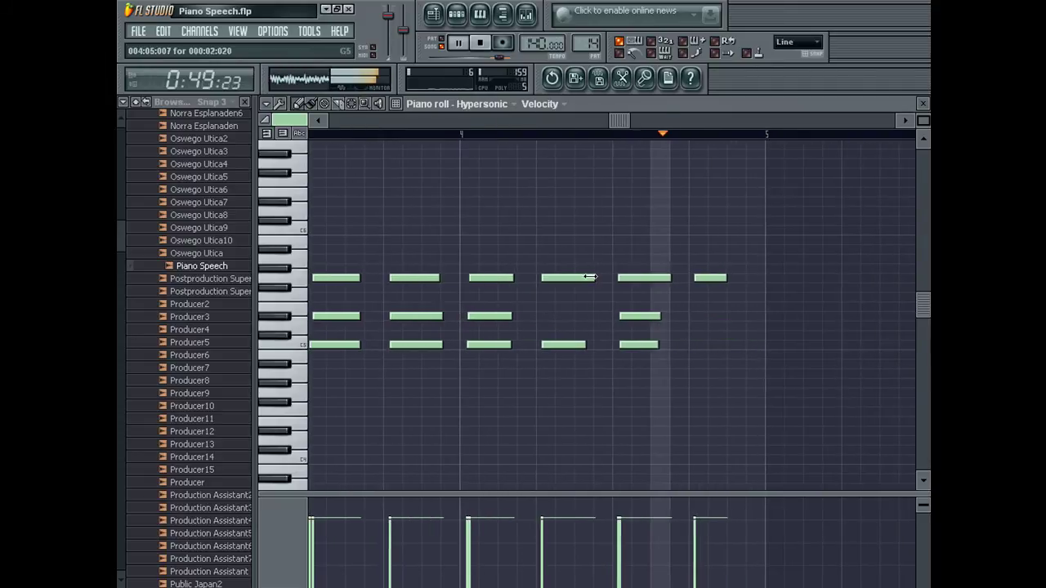
Reduce the chords on beats 2 and 3 of bar 4 to single D5 notes by lowering the top notes and deleting the others.
{"action": "left_click_drag", "start_coordinate": [581, 278], "coordinate": [580, 333]}
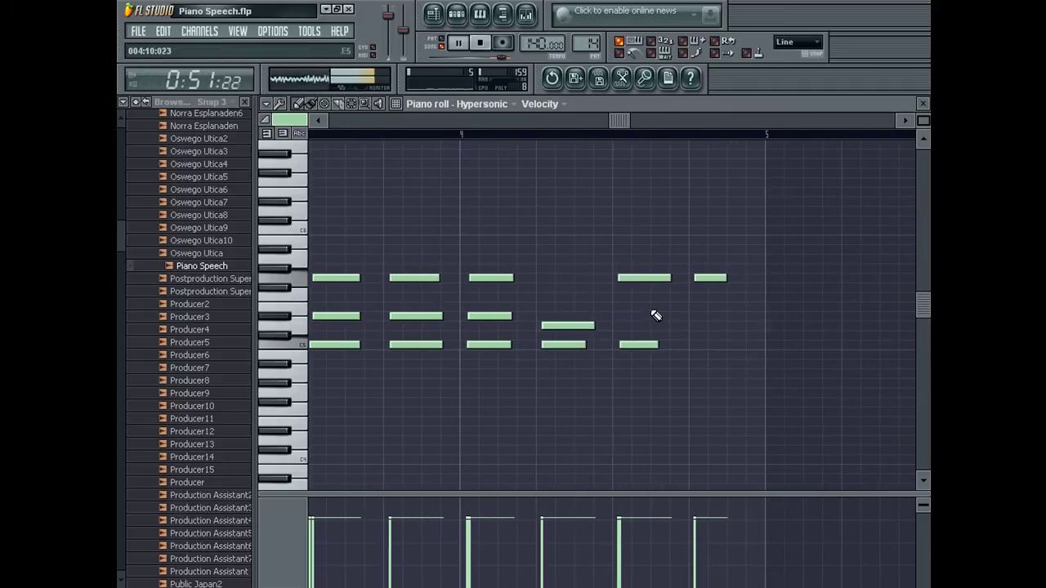
{"action": "left_click_drag", "start_coordinate": [647, 279], "coordinate": [641, 322]}
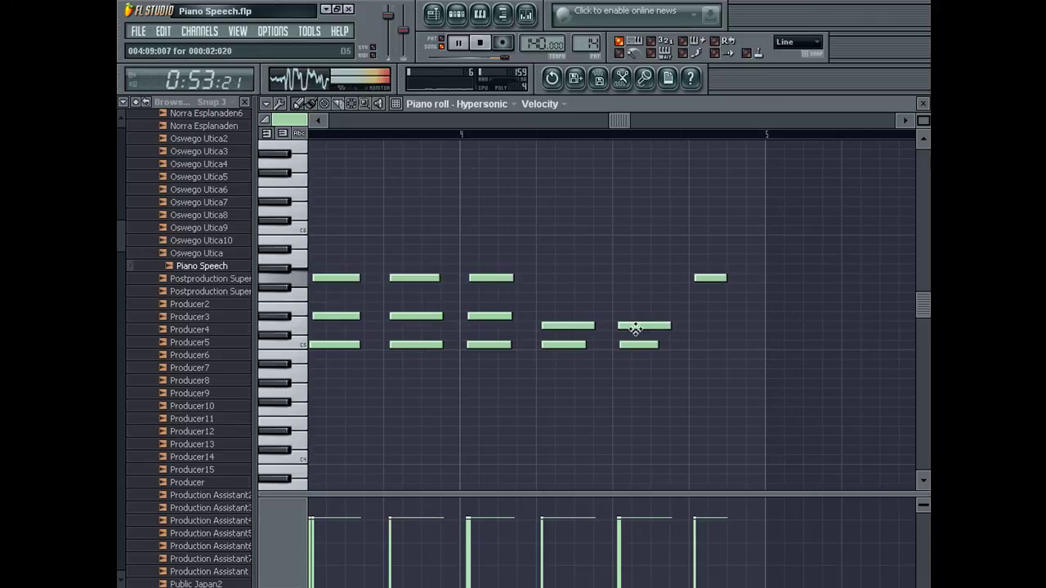
{"action": "right_click", "coordinate": [637, 344]}
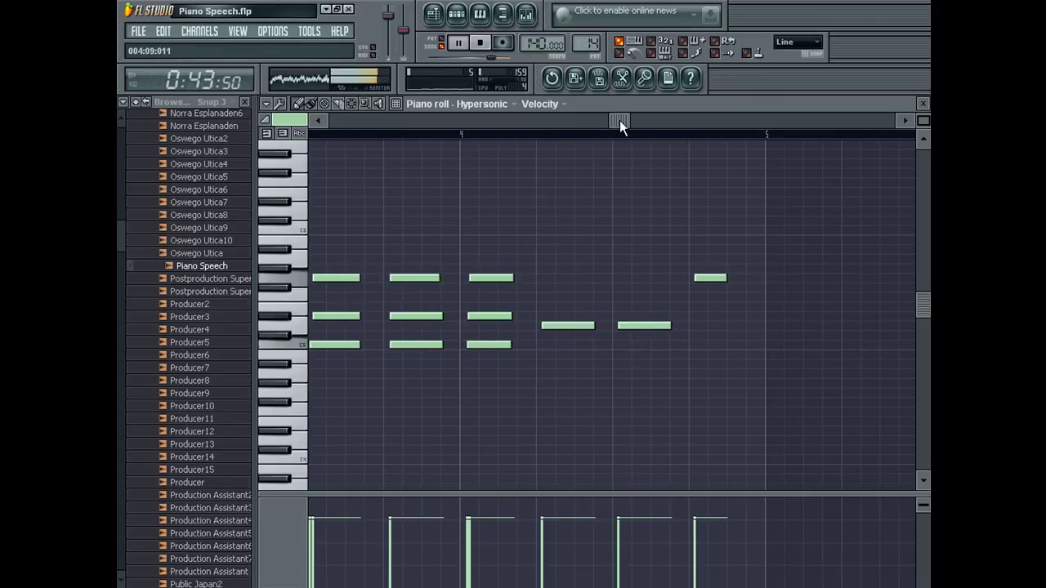
Return to the playlist, select the whole arrangement and duplicate it from bar 34 onward.
{"action": "left_click", "coordinate": [434, 13]}
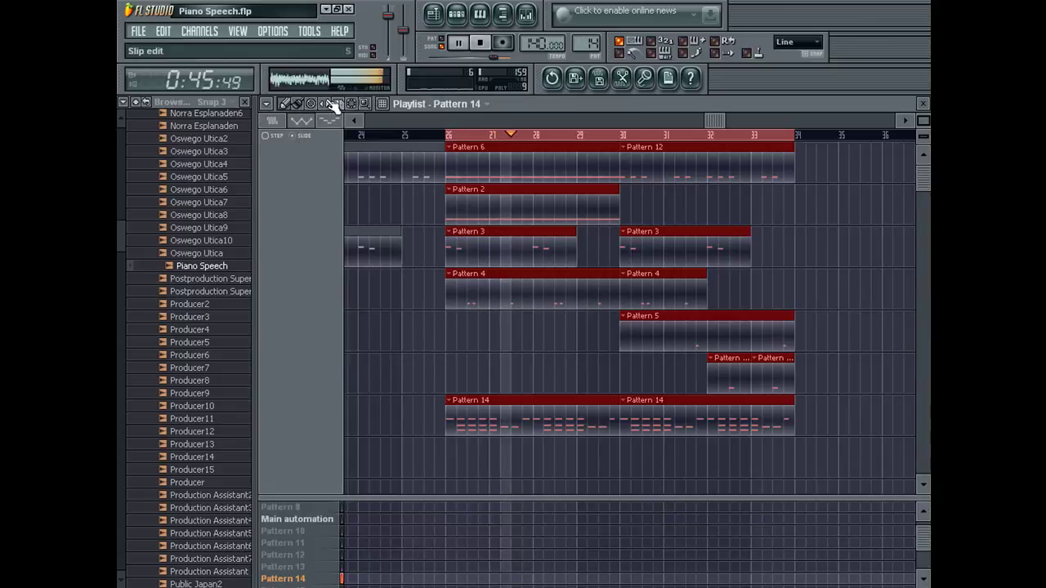
{"action": "left_click_drag", "start_coordinate": [719, 123], "coordinate": [871, 127]}
{"action": "key", "text": "ctrl+b"}
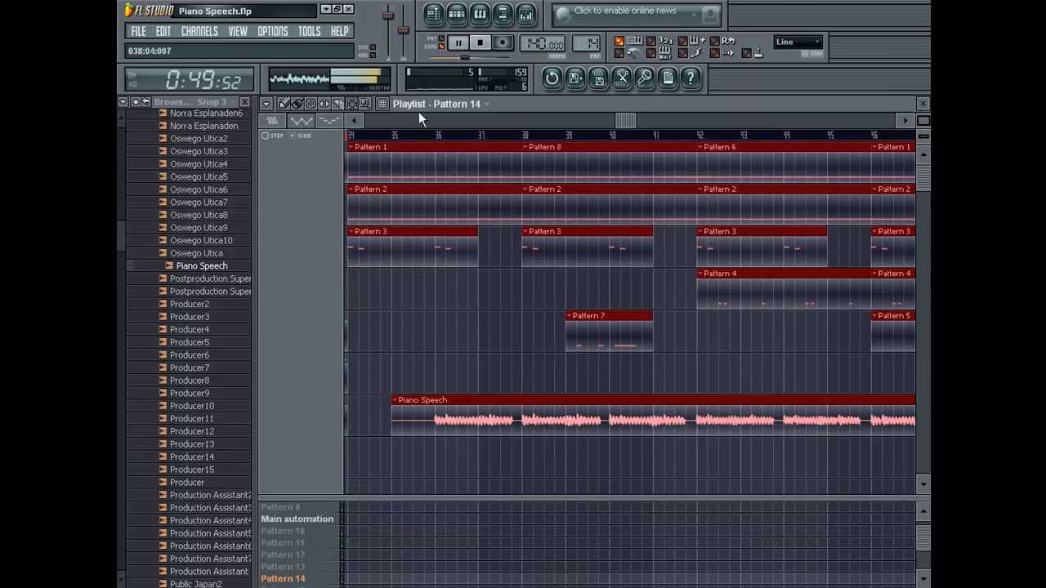
Shift the duplicated clips two bars later to start at bar 36, and clear the selection.
{"action": "left_click", "coordinate": [296, 104]}
{"action": "left_click", "coordinate": [608, 119]}
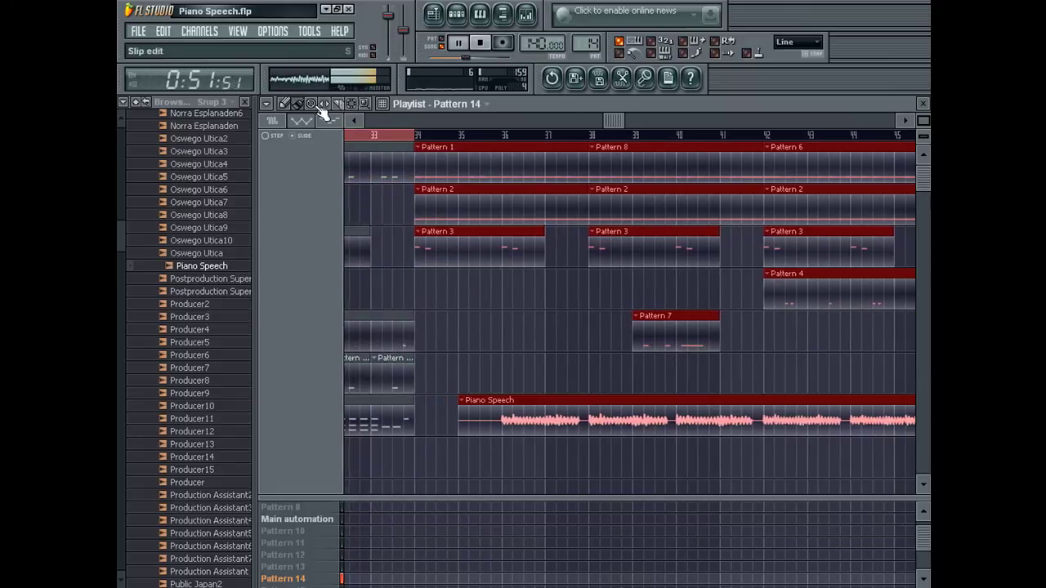
{"action": "left_click_drag", "start_coordinate": [462, 152], "coordinate": [549, 152]}
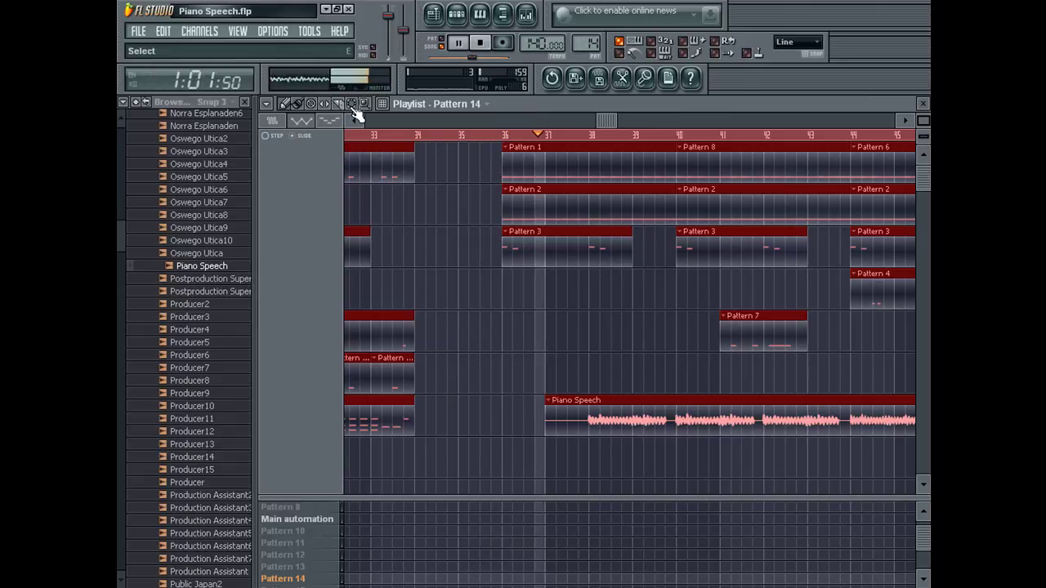
{"action": "left_click", "coordinate": [552, 137], "text": "ctrl"}
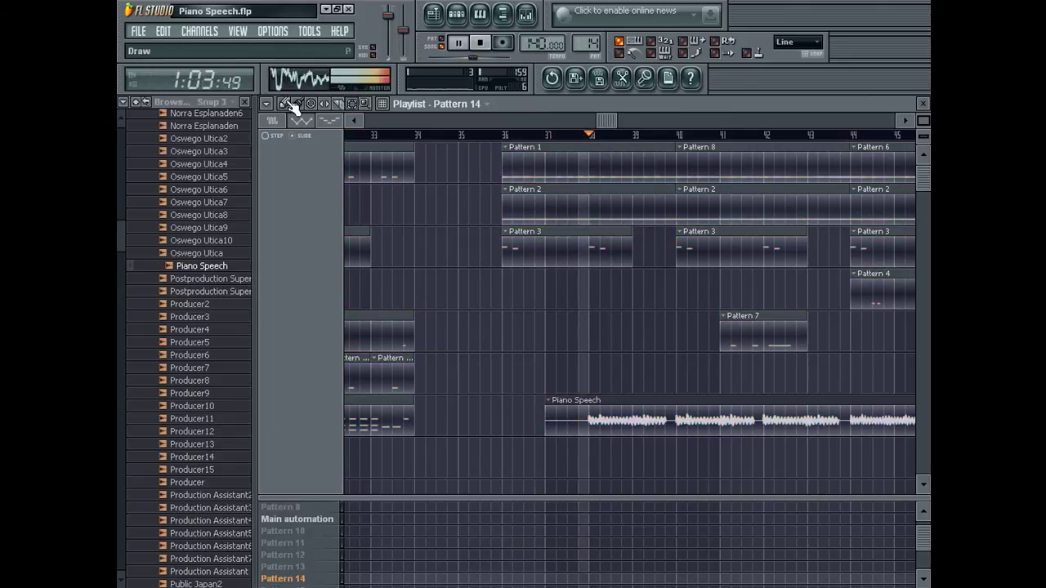
Duplicate the entire arrangement once more and shift the new copy two bars later to start at bar 71.
{"action": "scroll", "coordinate": [915, 131], "scroll_direction": "down", "scroll_amount": 5}
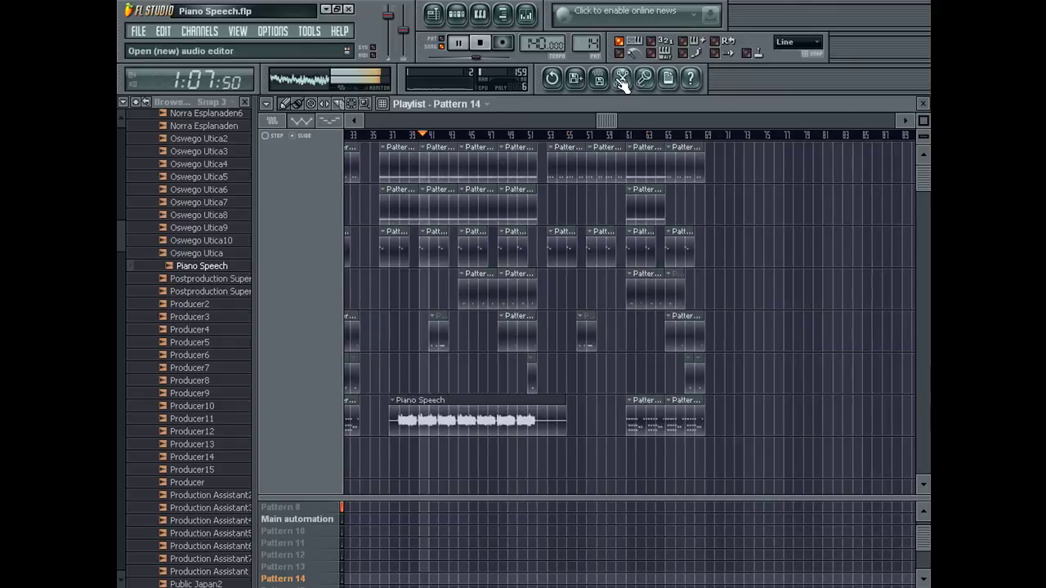
{"action": "key", "text": "ctrl+a"}
{"action": "left_click_drag", "start_coordinate": [608, 117], "coordinate": [878, 114]}
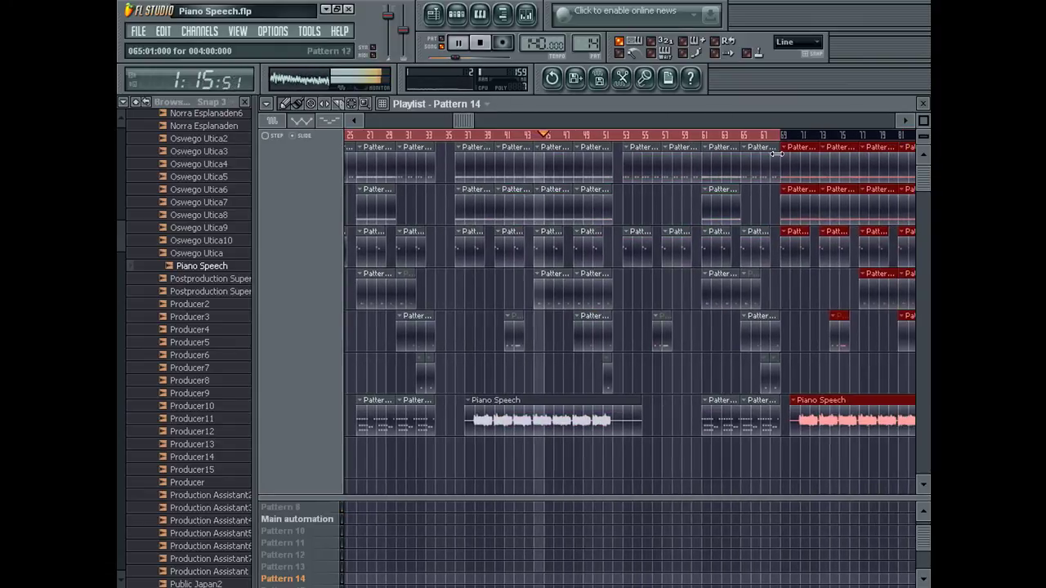
{"action": "left_click", "coordinate": [809, 322]}
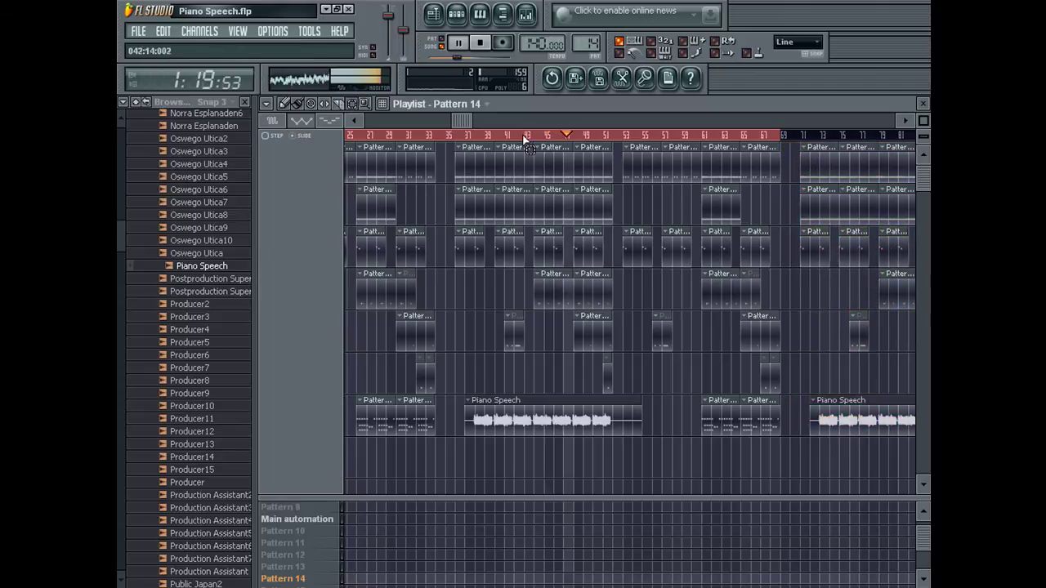
Save the project and collapse the expanded folders in the browser.
{"action": "left_click", "coordinate": [139, 32]}
{"action": "left_click", "coordinate": [151, 94]}
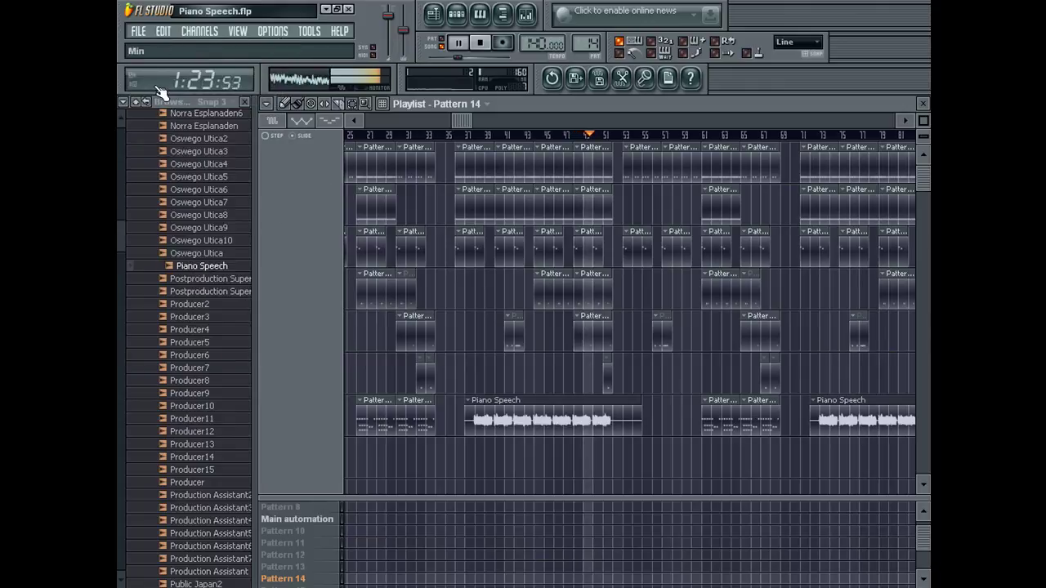
{"action": "left_click", "coordinate": [136, 102]}
{"action": "left_click_drag", "start_coordinate": [466, 122], "coordinate": [538, 117]}
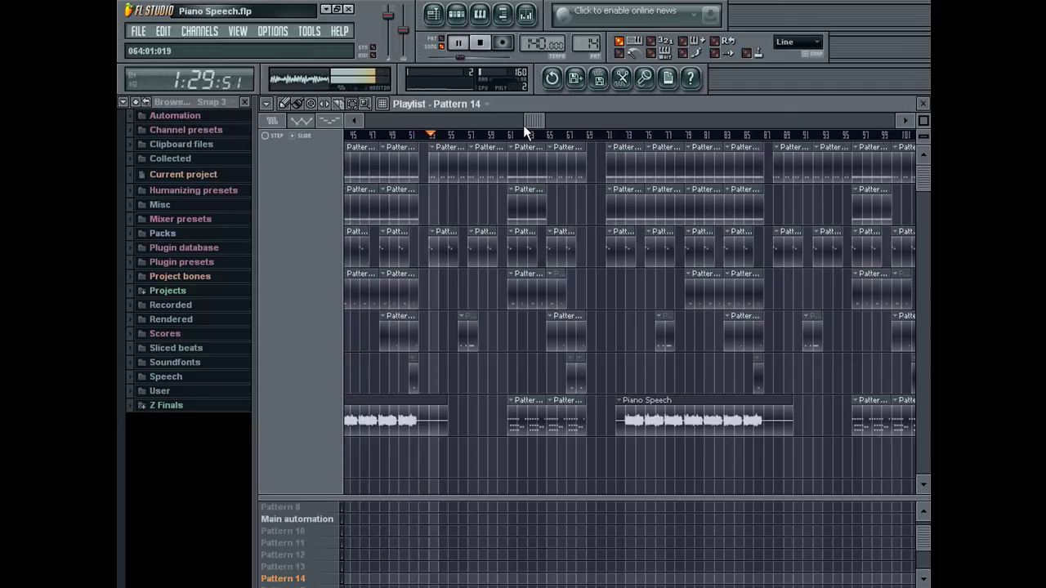
Open Pattern 12's drum channels from its playlist clip, expand the Z Finals browser folder, and clone the second Studio Kit2 channel.
{"action": "double_click", "coordinate": [478, 165]}
{"action": "key", "text": "Escape"}
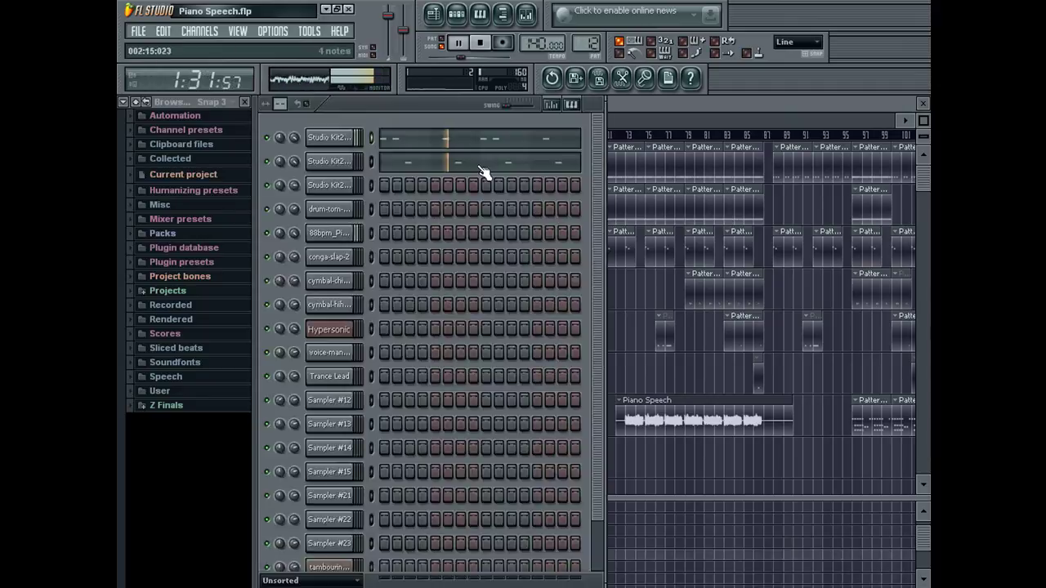
{"action": "left_click_drag", "start_coordinate": [295, 158], "coordinate": [298, 149]}
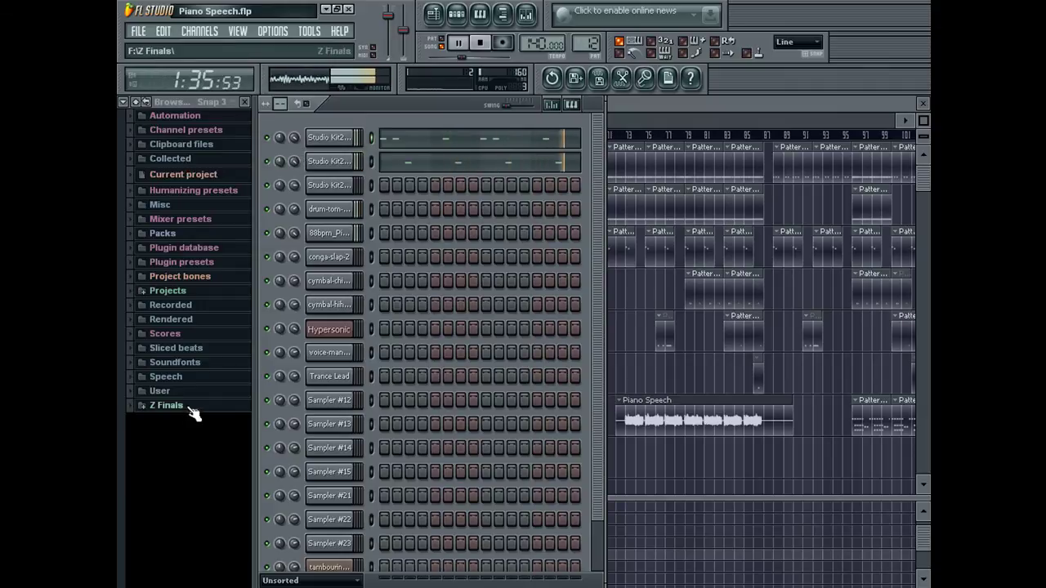
{"action": "left_click", "coordinate": [180, 296]}
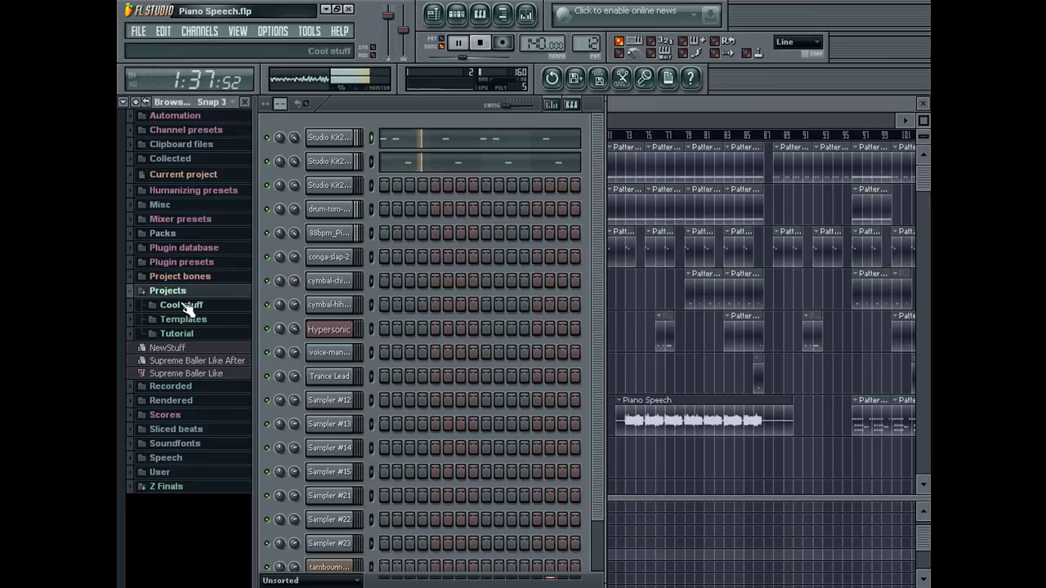
{"action": "left_click", "coordinate": [190, 293]}
{"action": "left_click", "coordinate": [186, 405]}
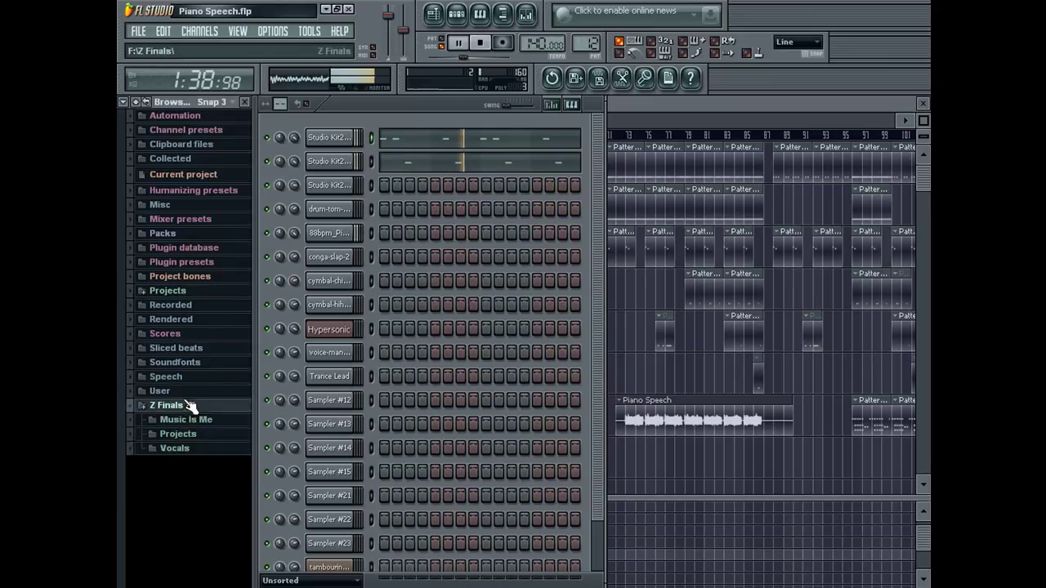
{"action": "right_click", "coordinate": [329, 139]}
{"action": "right_click", "coordinate": [329, 159]}
{"action": "left_click", "coordinate": [395, 337]}
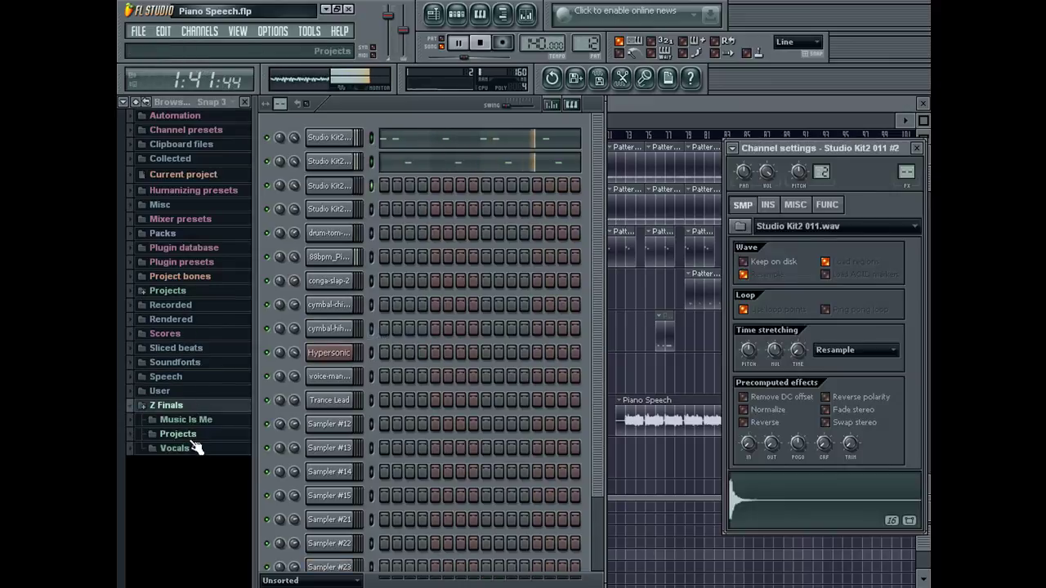
Load the 808HH_Orig sample from the HiHat folder of the 808 Drum Kit, under Z Finals Projects, into the cloned channel.
{"action": "left_click", "coordinate": [194, 435]}
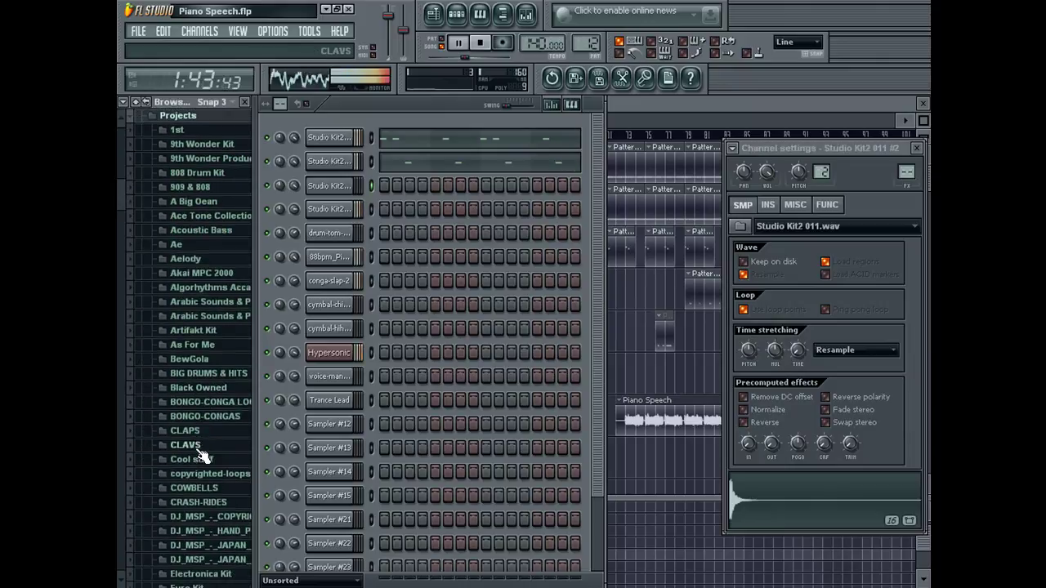
{"action": "left_click", "coordinate": [235, 173]}
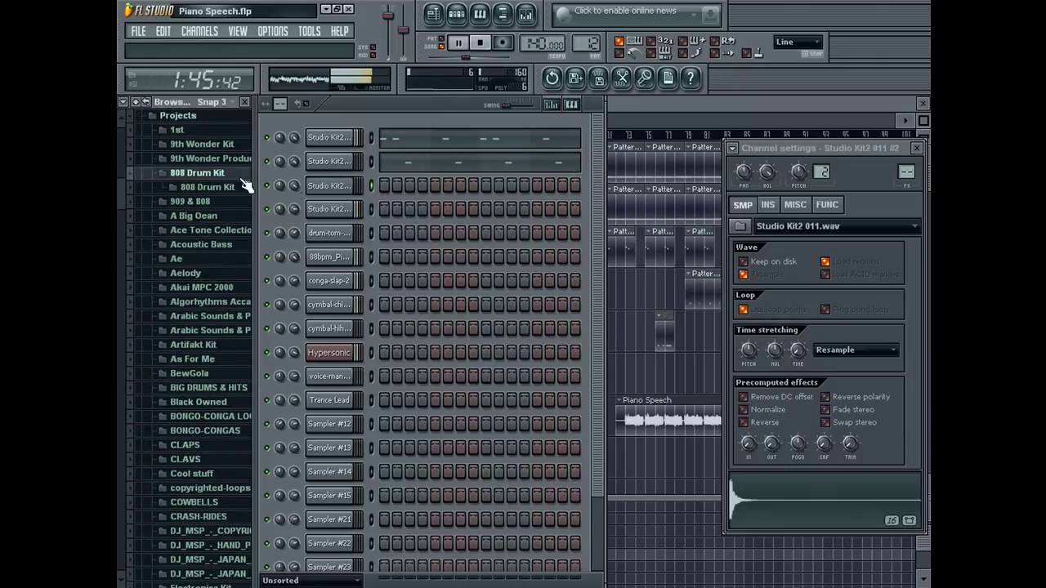
{"action": "left_click", "coordinate": [235, 188]}
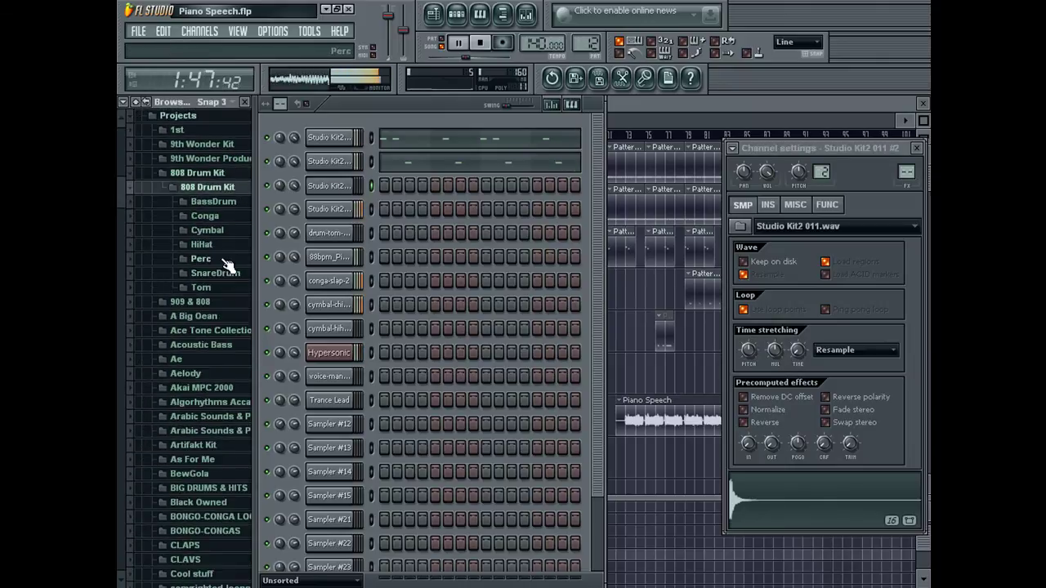
{"action": "left_click", "coordinate": [224, 250]}
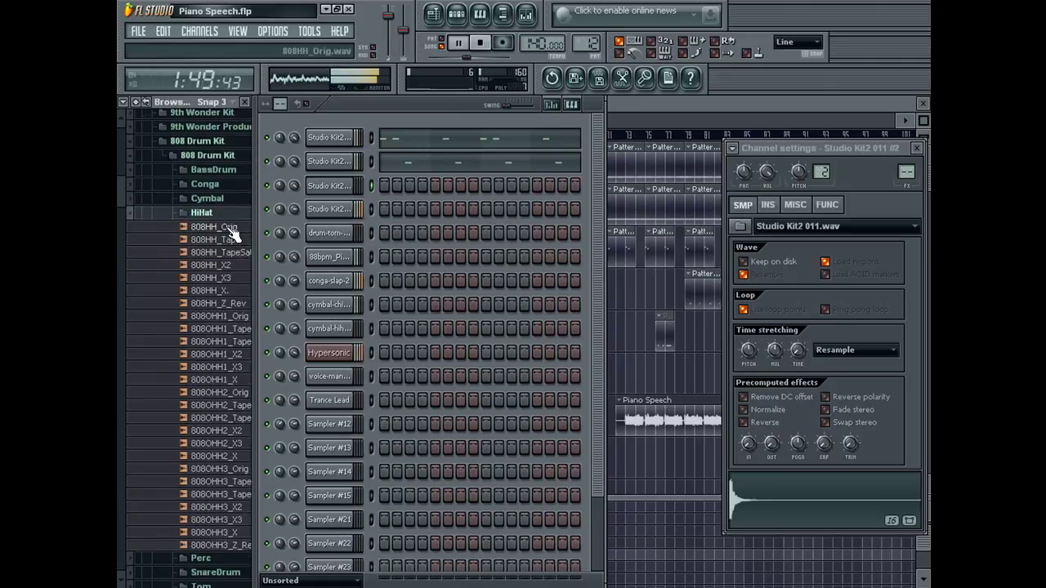
{"action": "left_click_drag", "start_coordinate": [234, 233], "coordinate": [346, 183]}
Write three consecutive C5 hi-hat notes from the third step with rising velocities in 808HH_Orig's piano roll, and copy them one beat later.
{"action": "left_click", "coordinate": [478, 15]}
{"action": "left_click", "coordinate": [356, 222]}
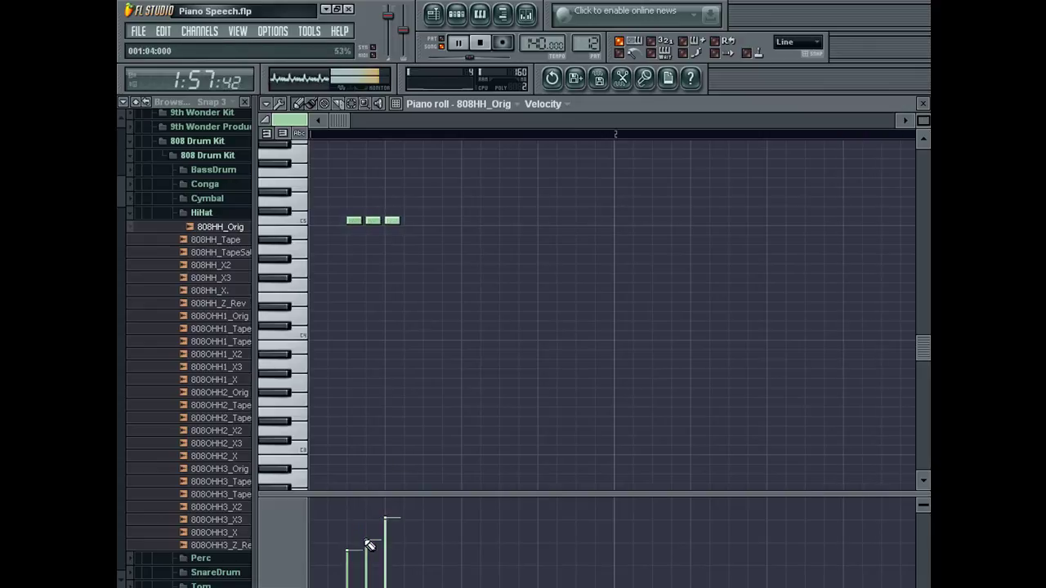
{"action": "key", "text": "ctrl+a"}
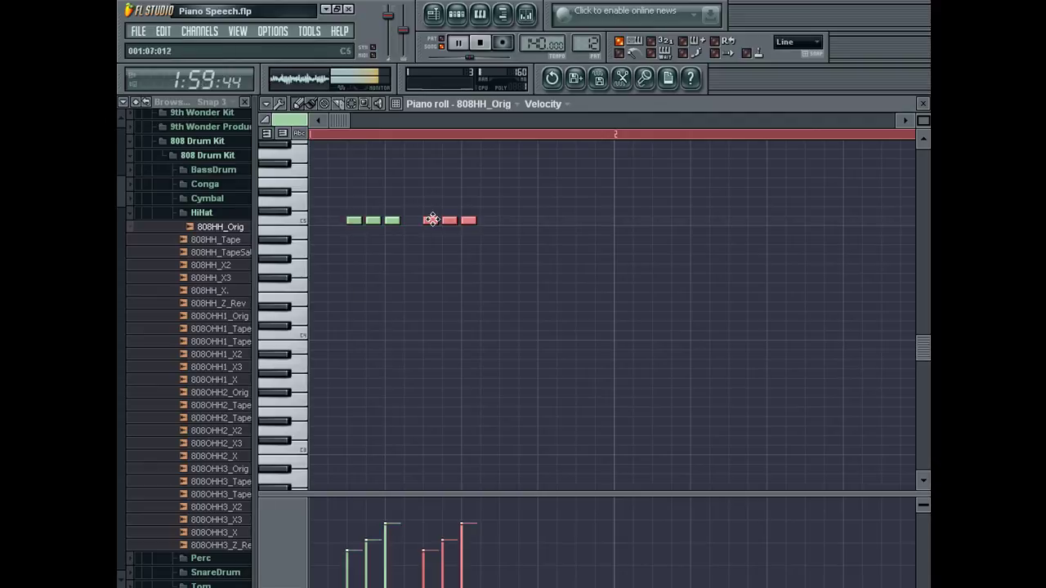